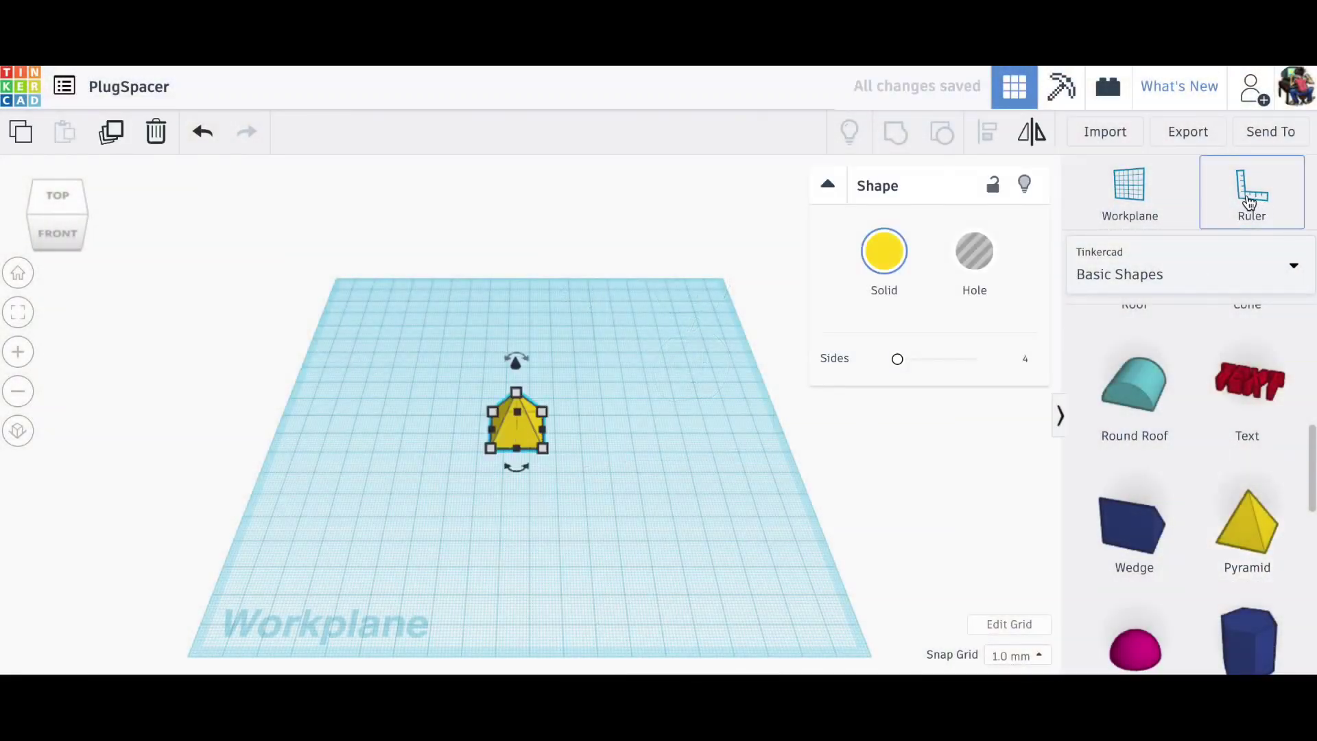
Place the Ruler, resize the pyramid to 90 by 135 mm, and move it forward.
{"action": "left_click", "coordinate": [202, 647]}
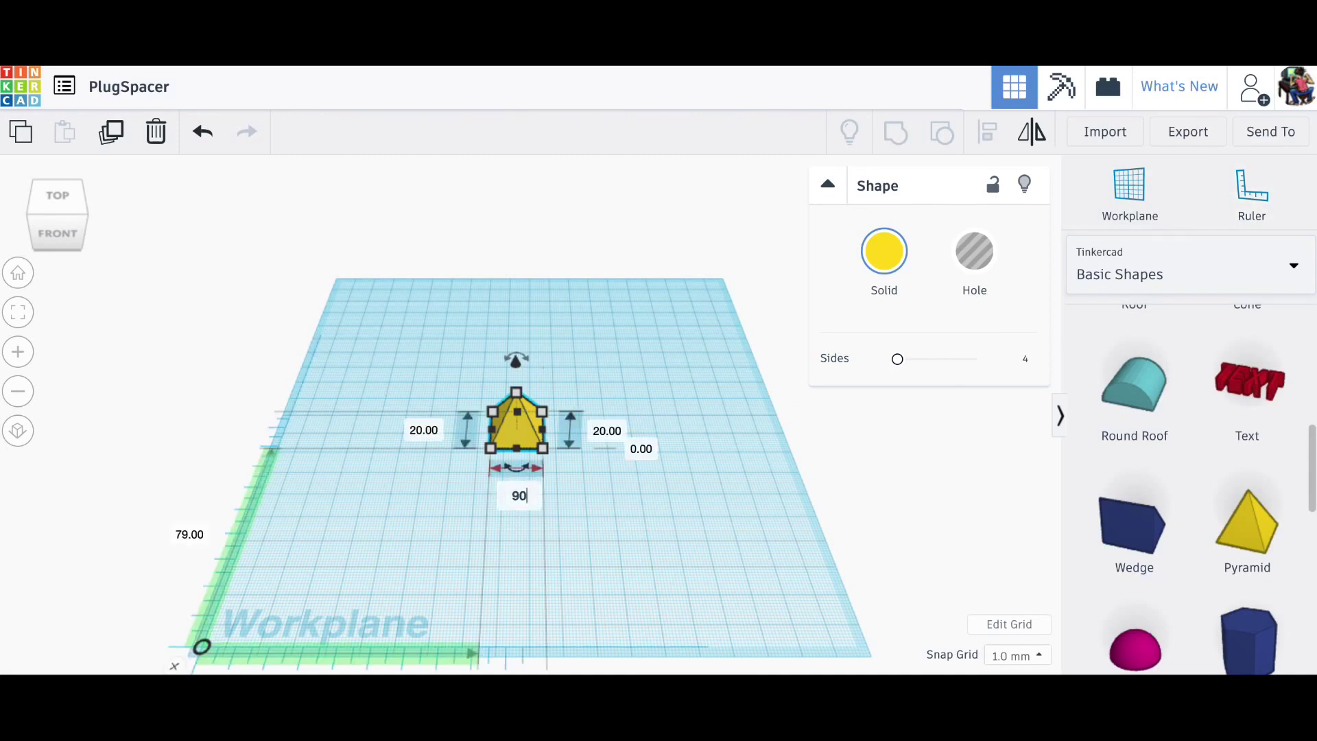
{"action": "key", "text": "Return"}
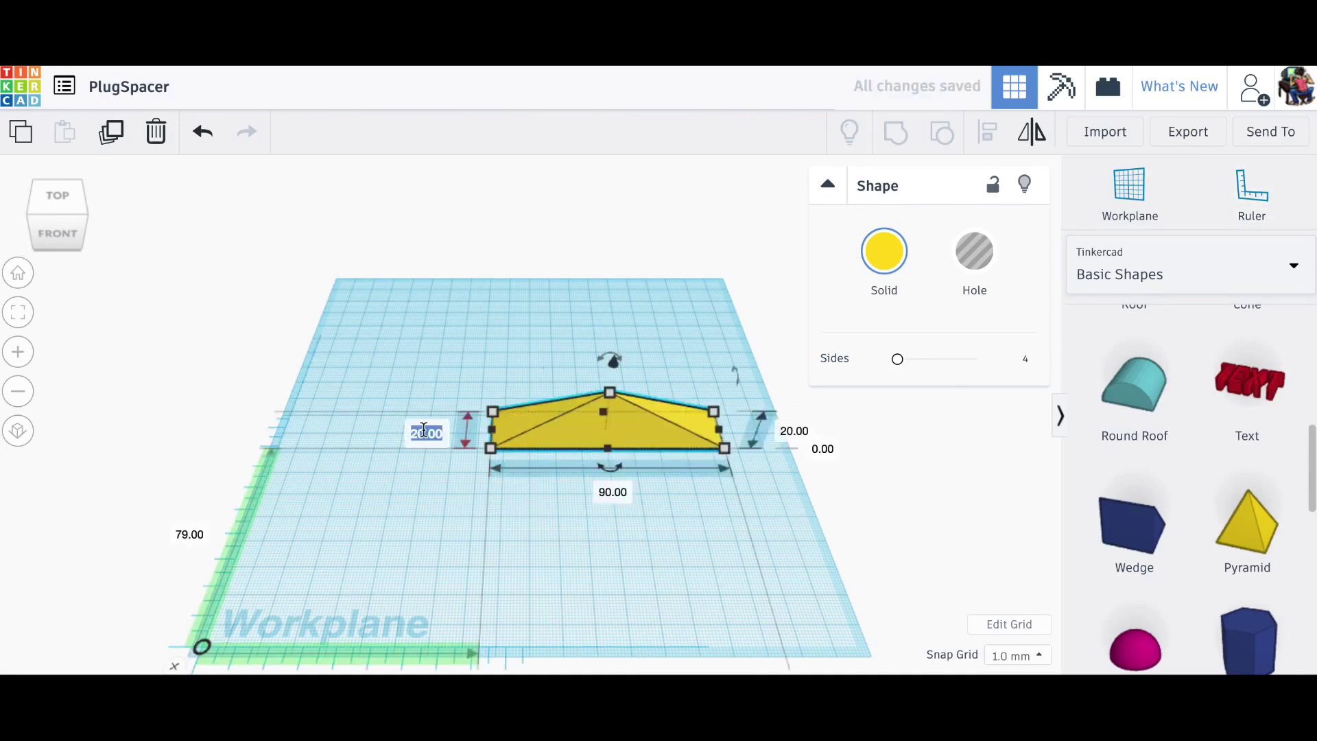
{"action": "key", "text": "Return"}
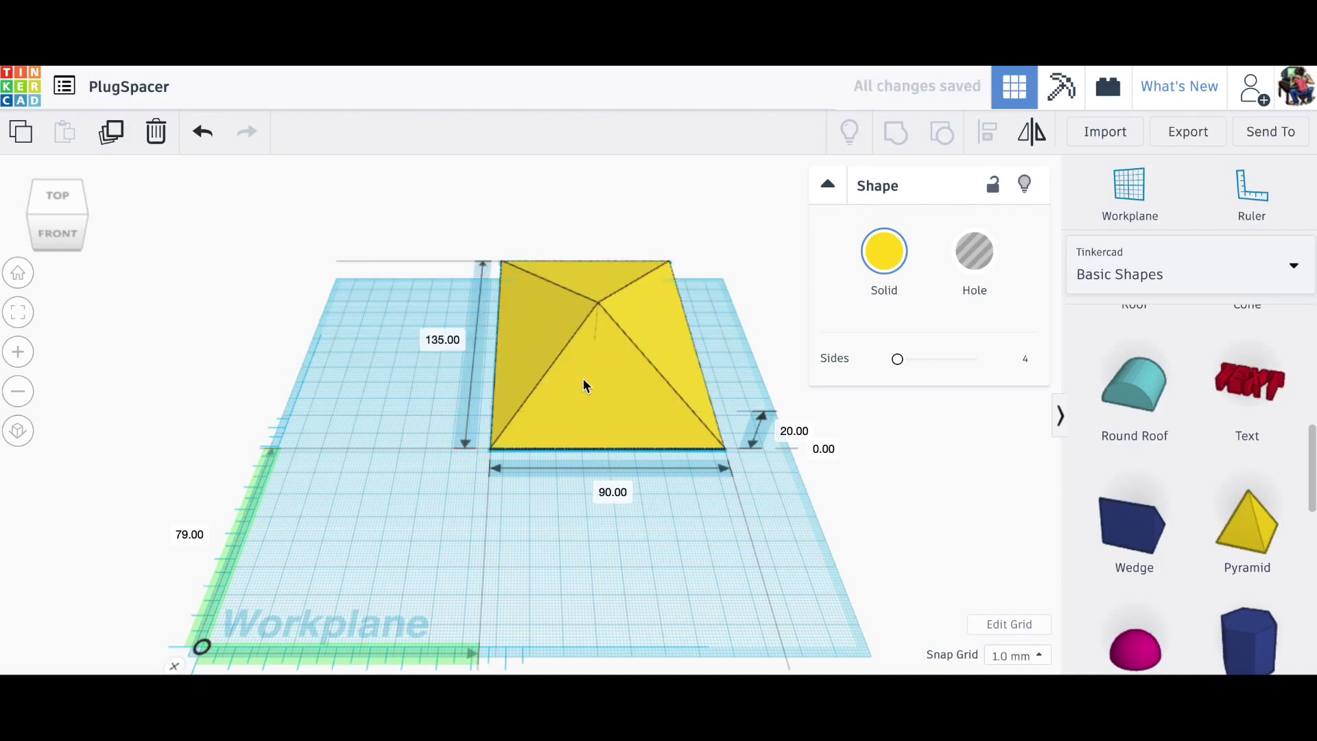
{"action": "left_click_drag", "start_coordinate": [582, 378], "coordinate": [511, 463]}
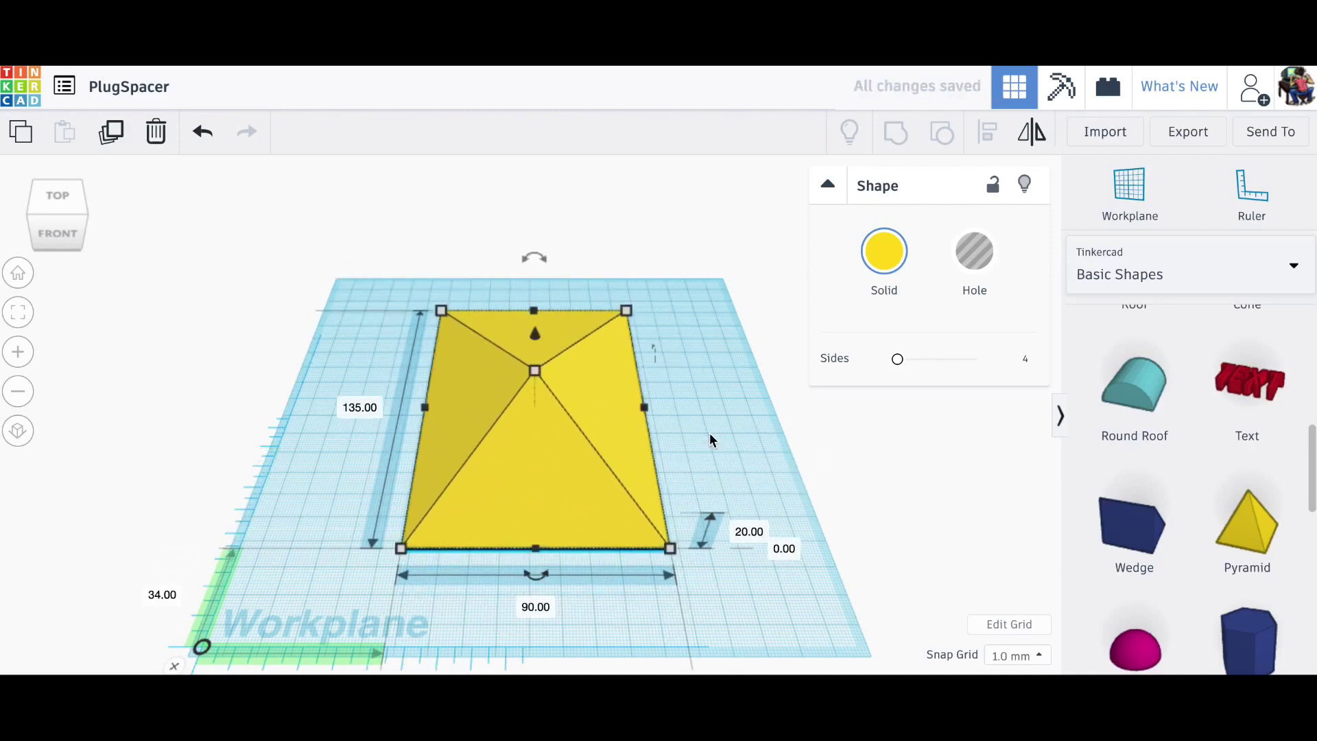
Add a Box hole raised 10 mm, sized 150 by 150 mm, centred over the pyramid.
{"action": "scroll", "coordinate": [1216, 396], "scroll_direction": "up", "scroll_amount": 8}
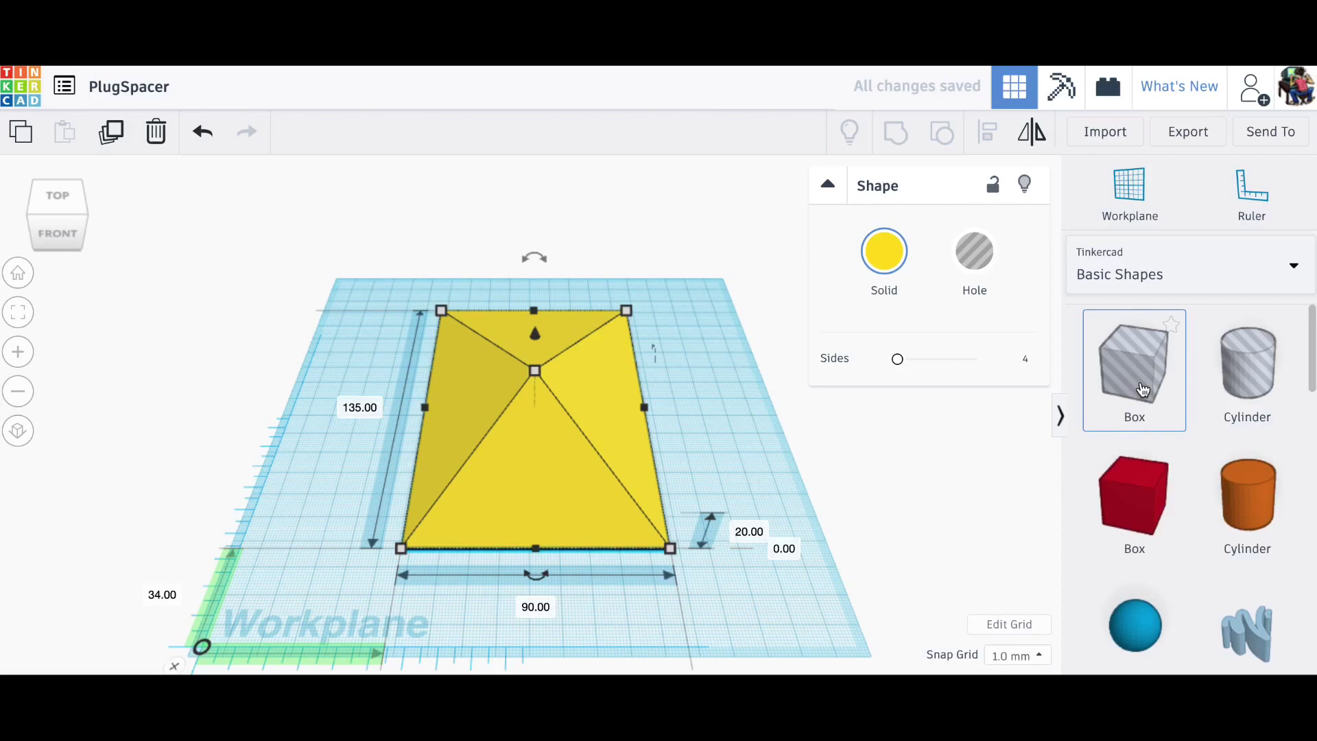
{"action": "left_click_drag", "start_coordinate": [1139, 384], "coordinate": [337, 416]}
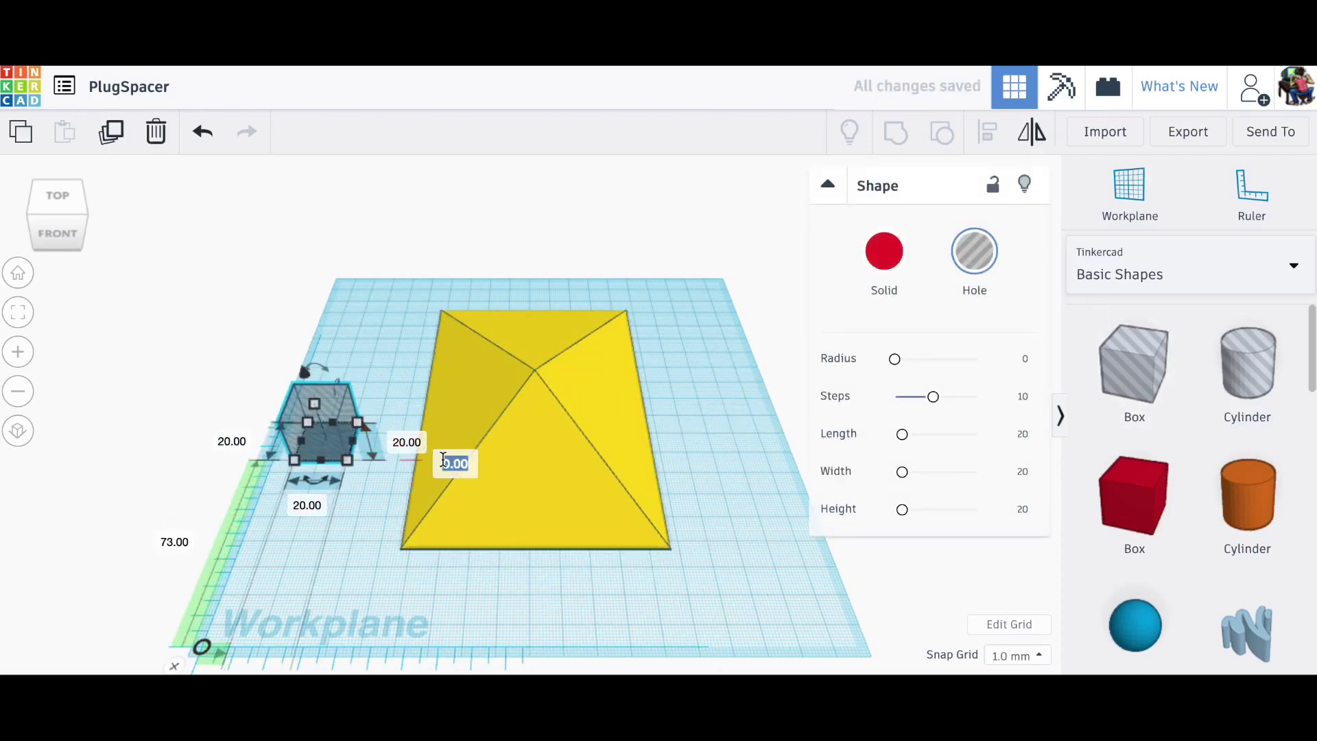
{"action": "key", "text": "Return"}
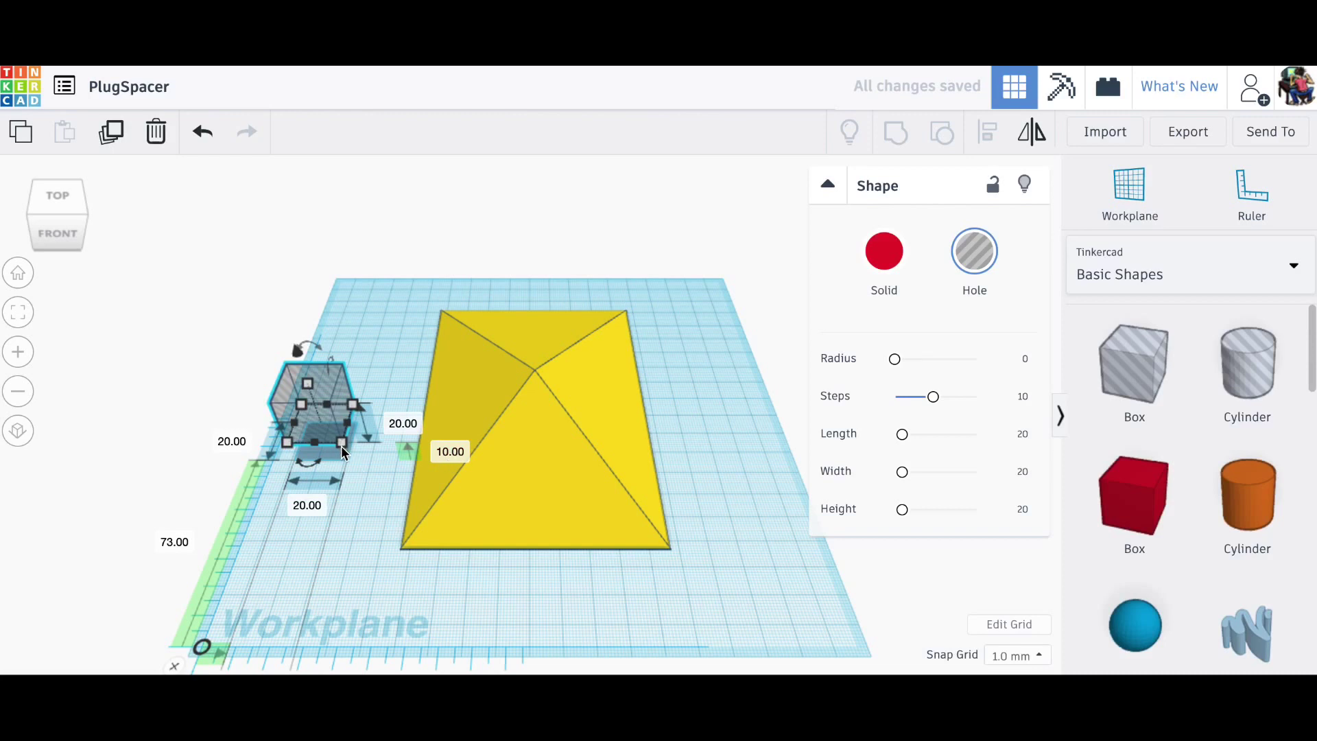
{"action": "left_click", "coordinate": [301, 505]}
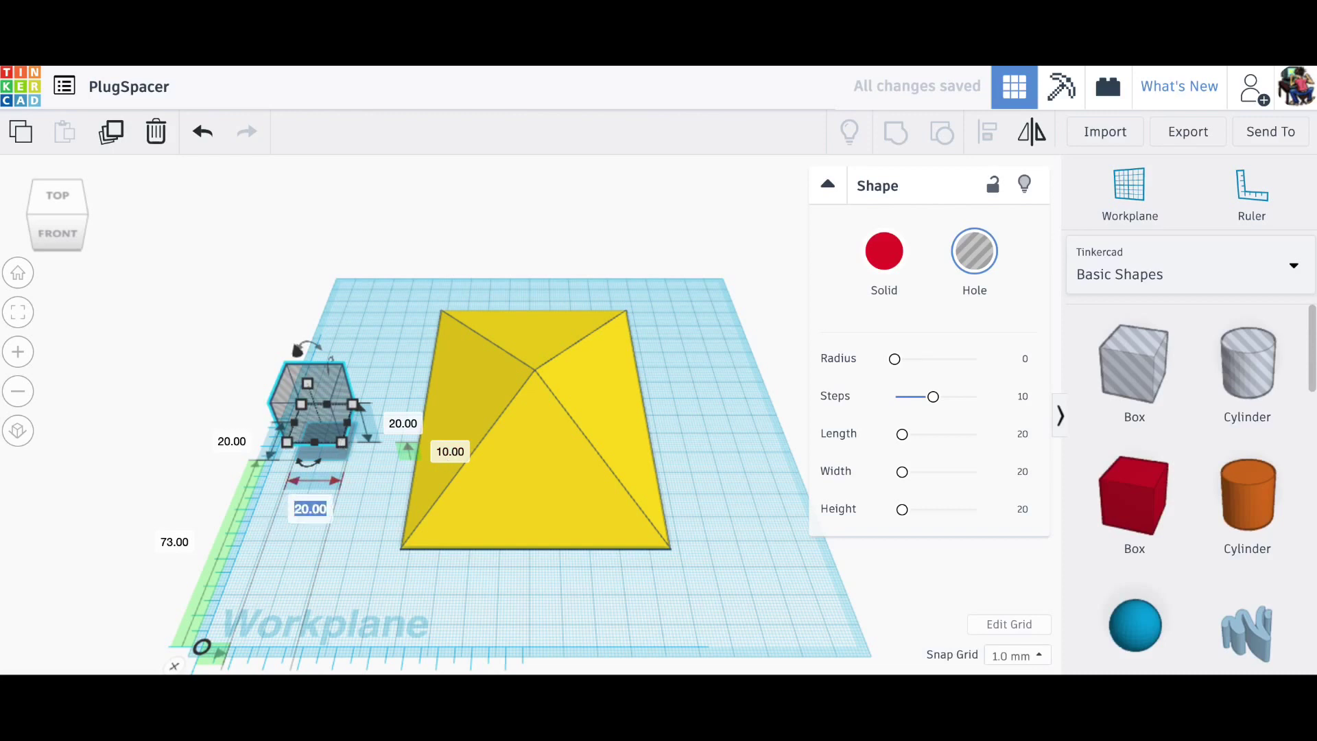
{"action": "key", "text": "Return"}
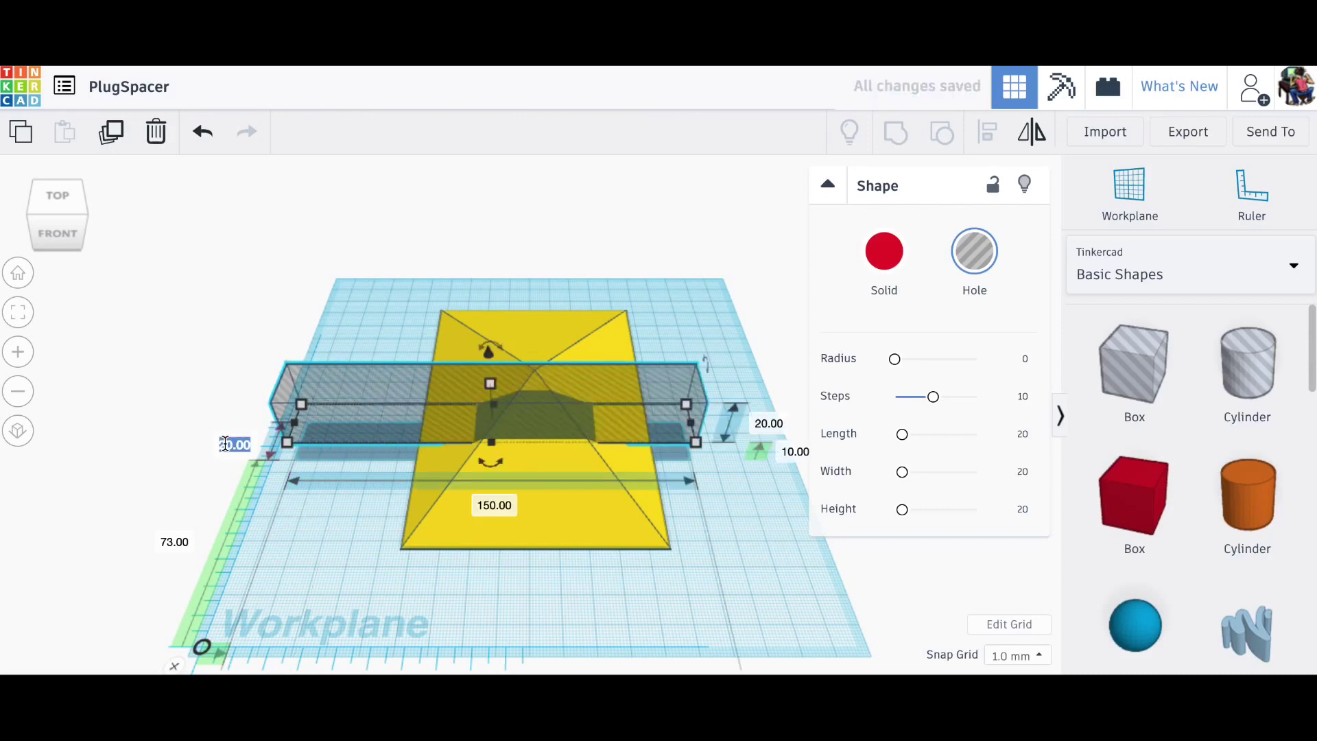
{"action": "type", "text": "150"}
{"action": "key", "text": "Return"}
{"action": "left_click_drag", "start_coordinate": [374, 335], "coordinate": [383, 431]}
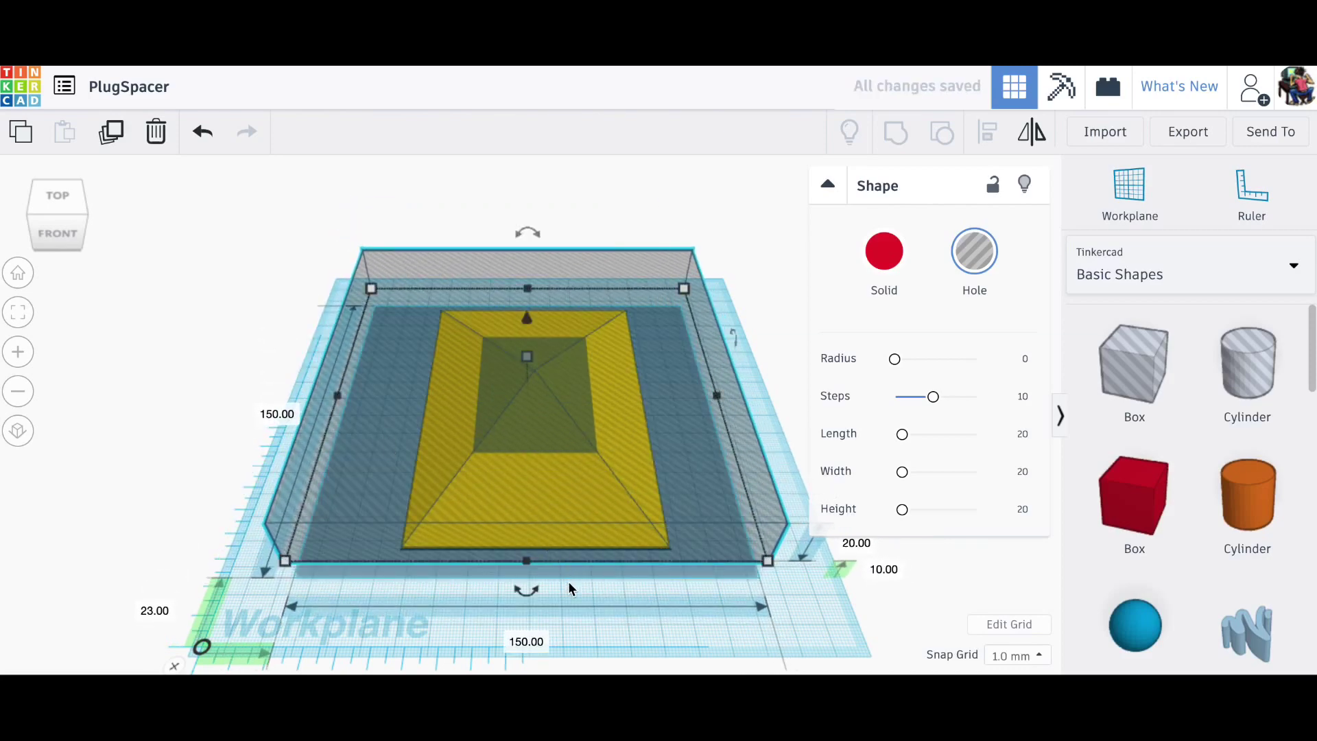
From a level front view, stretch the pyramid to 82 mm tall.
{"action": "right_click_drag", "start_coordinate": [568, 584], "coordinate": [582, 464]}
{"action": "left_click", "coordinate": [536, 377]}
{"action": "left_click_drag", "start_coordinate": [536, 376], "coordinate": [539, 207]}
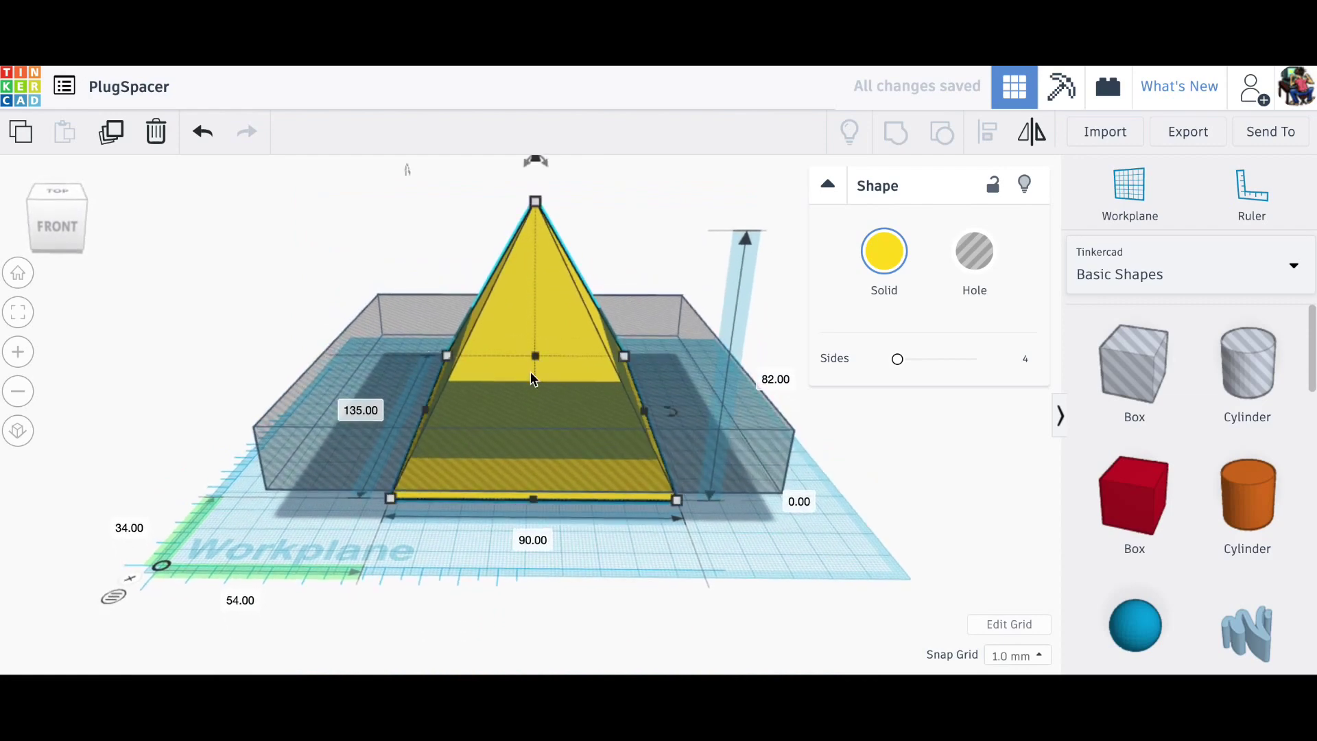
Select the pyramid and hole box together and group them into the beveled plate.
{"action": "left_click", "coordinate": [381, 351]}
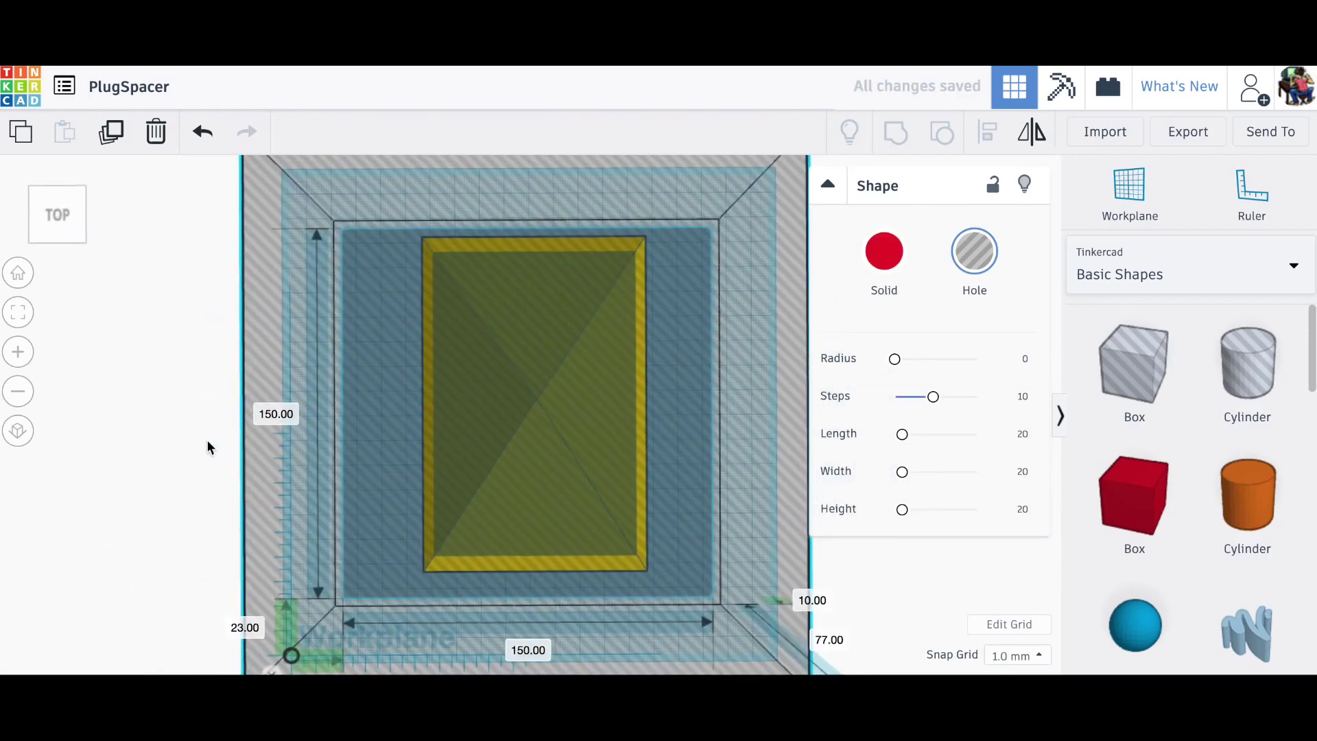
{"action": "right_click_drag", "start_coordinate": [207, 448], "coordinate": [206, 421]}
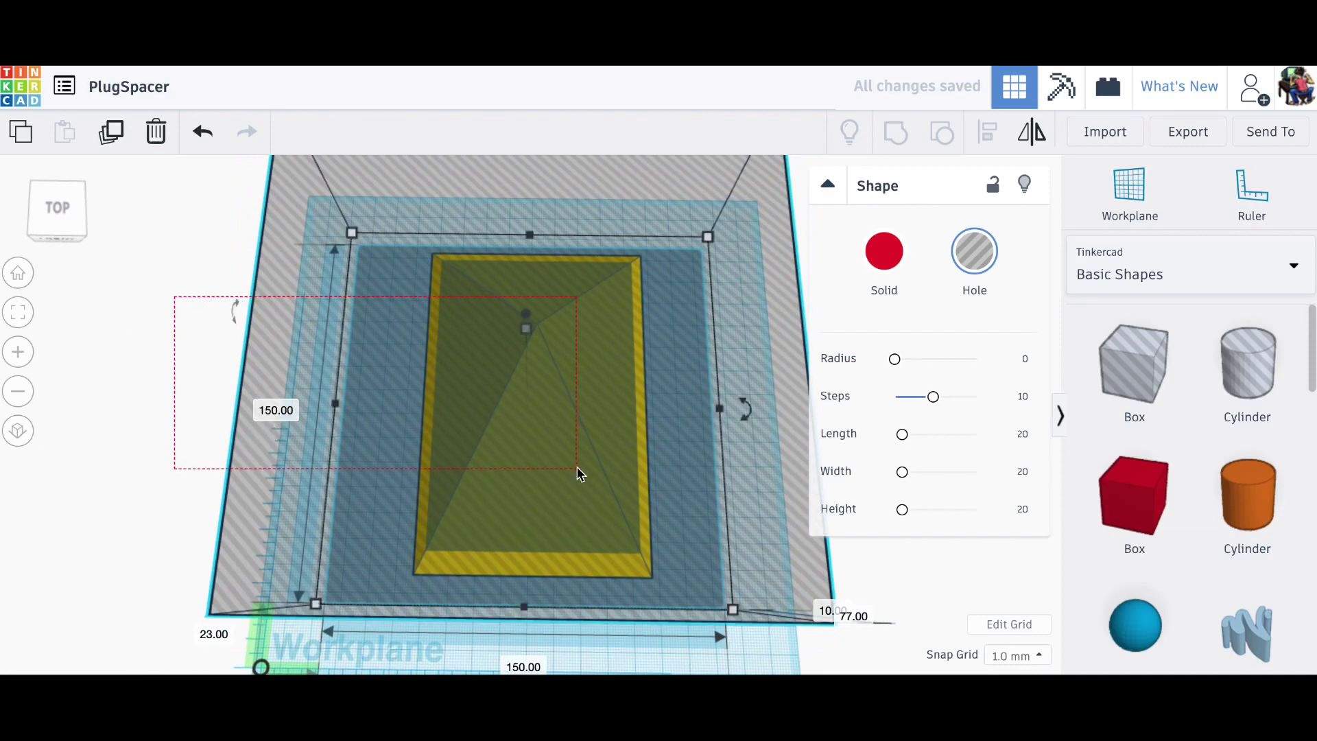
{"action": "left_click_drag", "start_coordinate": [578, 473], "coordinate": [580, 475]}
{"action": "left_click", "coordinate": [893, 136]}
{"action": "right_click_drag", "start_coordinate": [713, 374], "coordinate": [699, 400]}
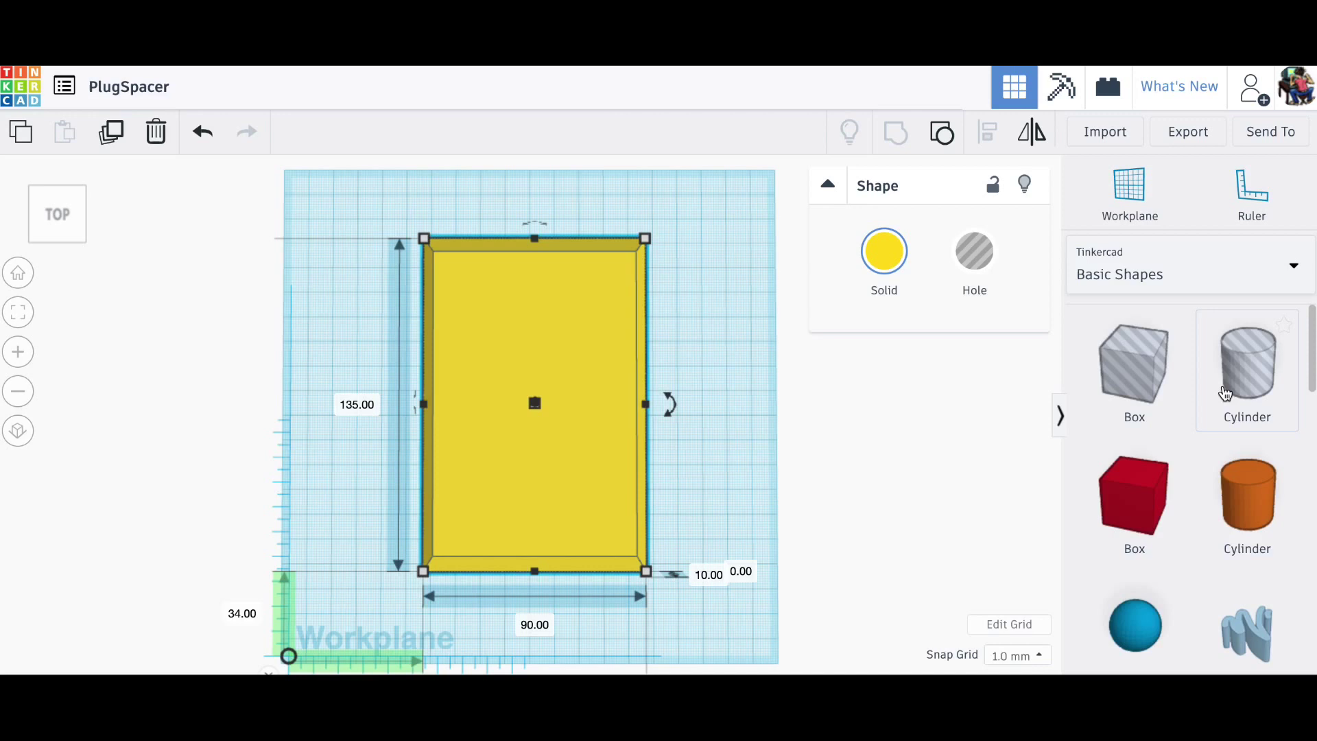
Add a 66 by 106 mm hole box and move it inside the plate's frame.
{"action": "left_click_drag", "start_coordinate": [1134, 367], "coordinate": [491, 322]}
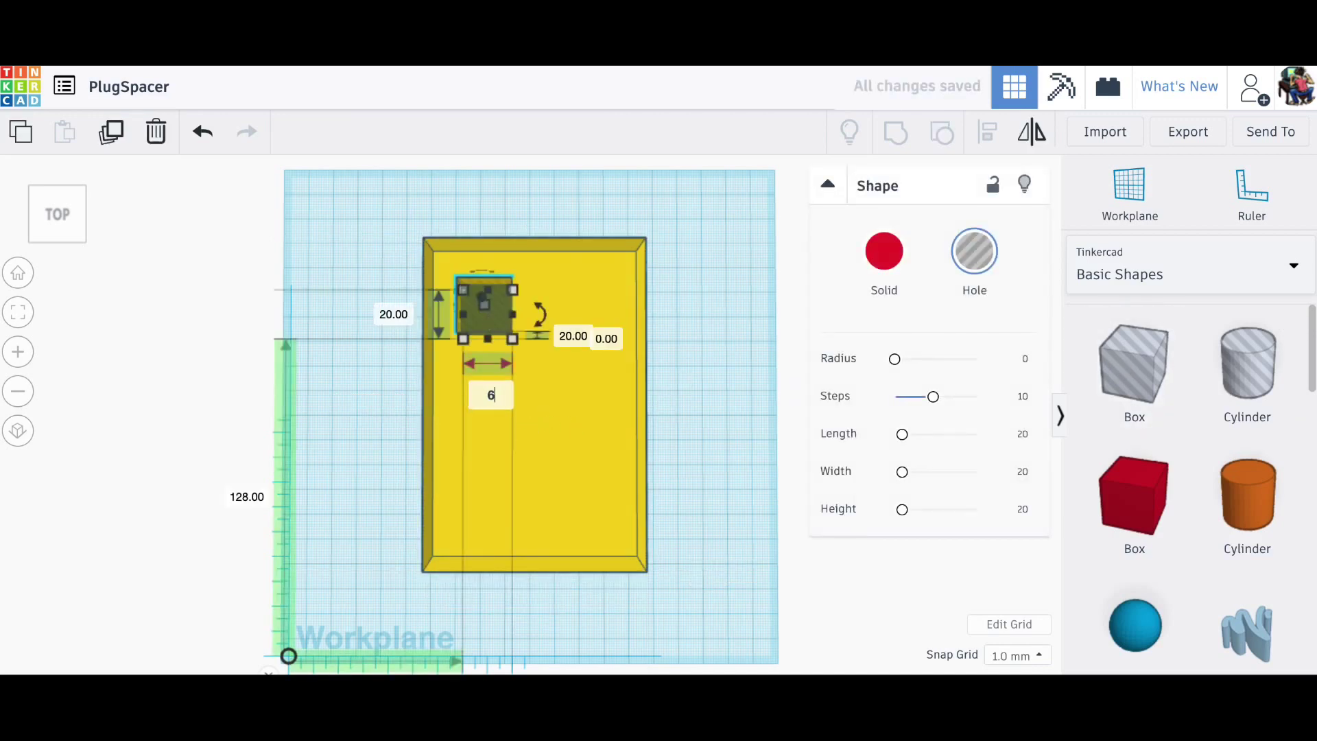
{"action": "key", "text": "Return"}
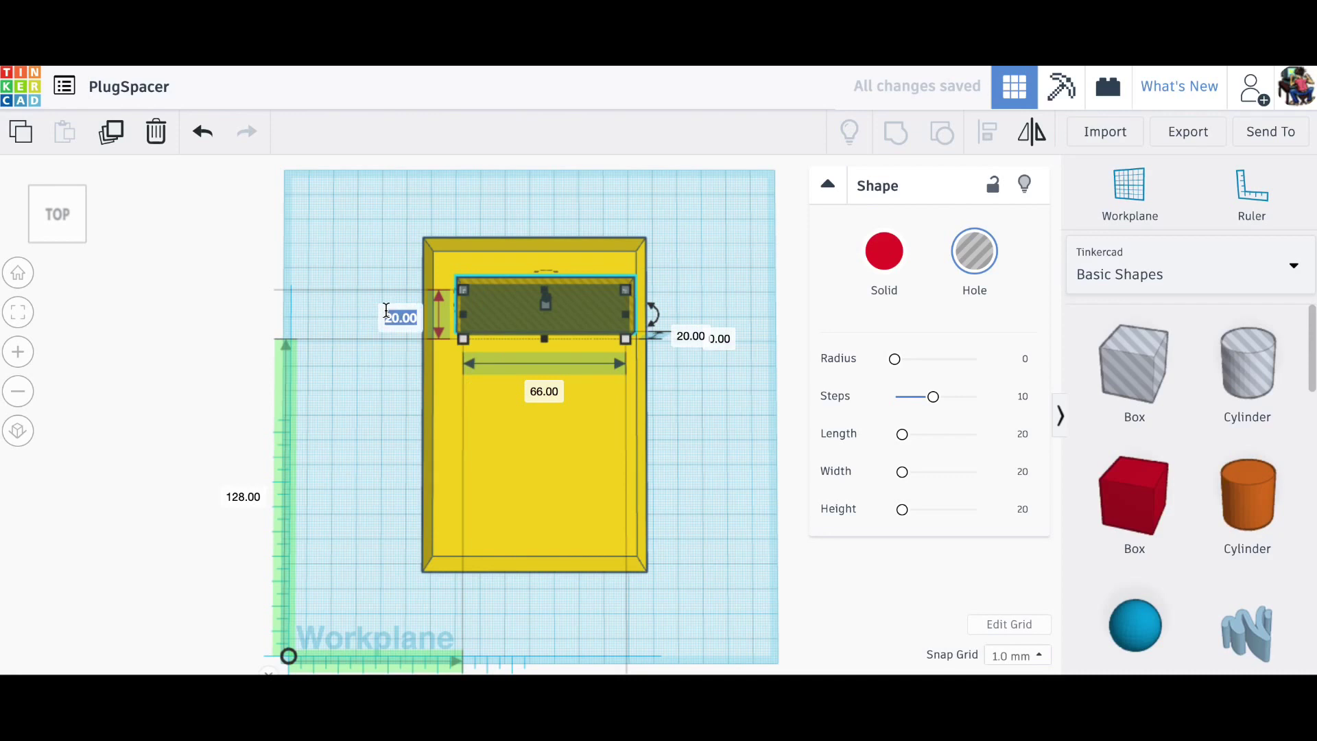
{"action": "type", "text": "106"}
{"action": "key", "text": "Return"}
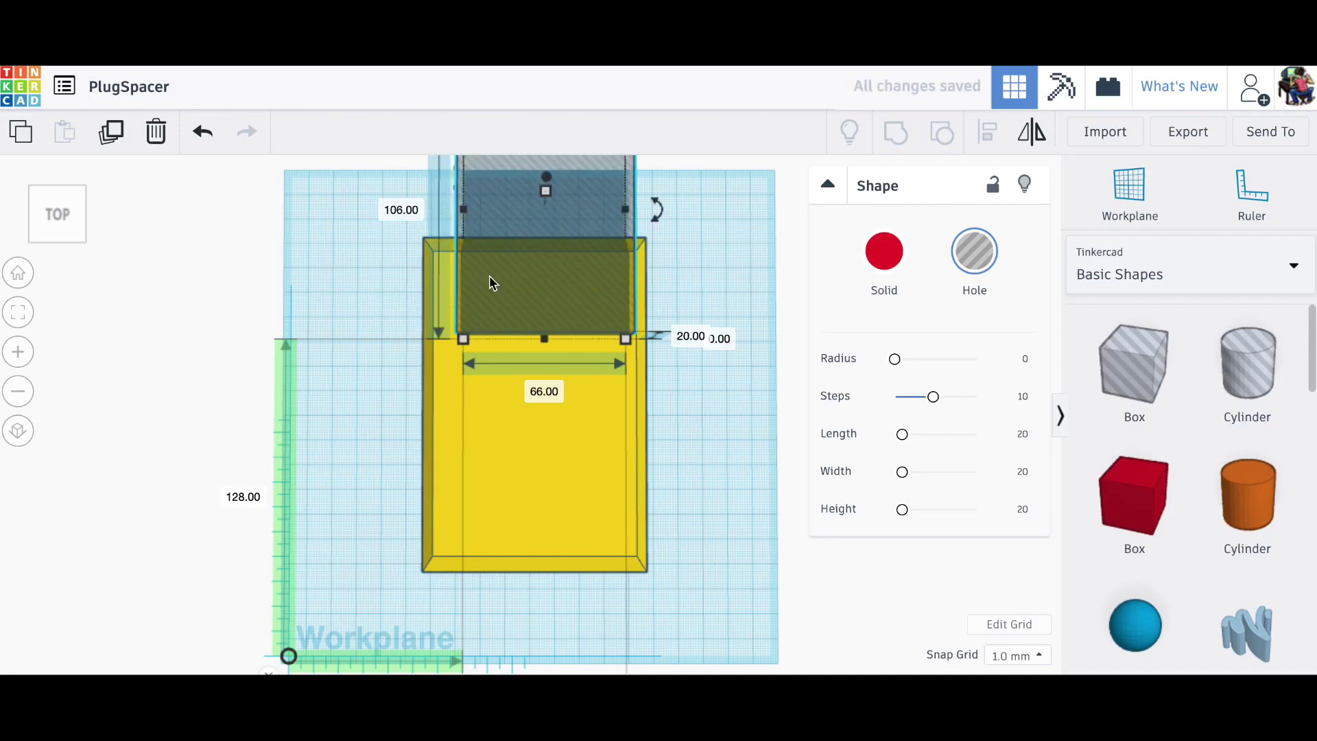
{"action": "left_click_drag", "start_coordinate": [488, 282], "coordinate": [512, 415]}
Align the plate and box along one axis, then set the spare grey hole box beside the frame.
{"action": "left_click_drag", "start_coordinate": [411, 247], "coordinate": [654, 612]}
{"action": "left_click", "coordinate": [987, 132]}
{"action": "left_click", "coordinate": [534, 599]}
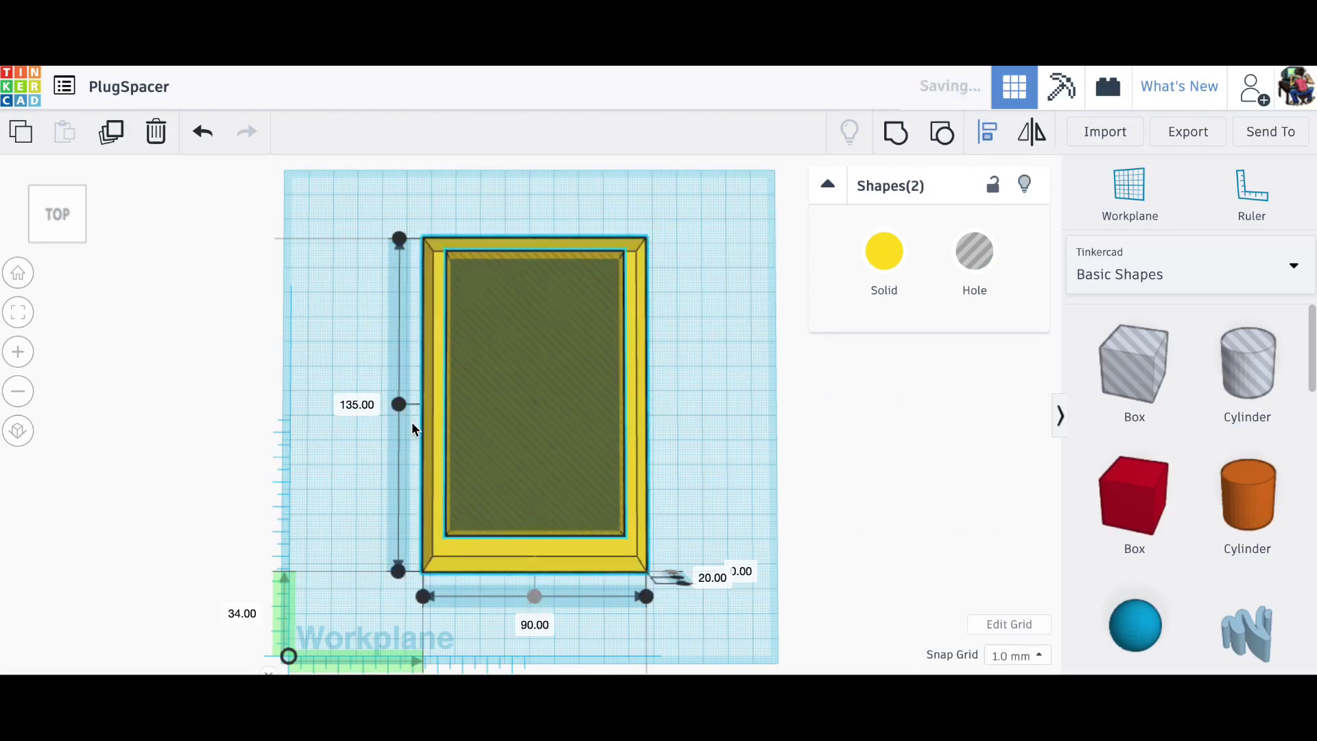
{"action": "left_click", "coordinate": [495, 431]}
{"action": "left_click_drag", "start_coordinate": [177, 359], "coordinate": [291, 360]}
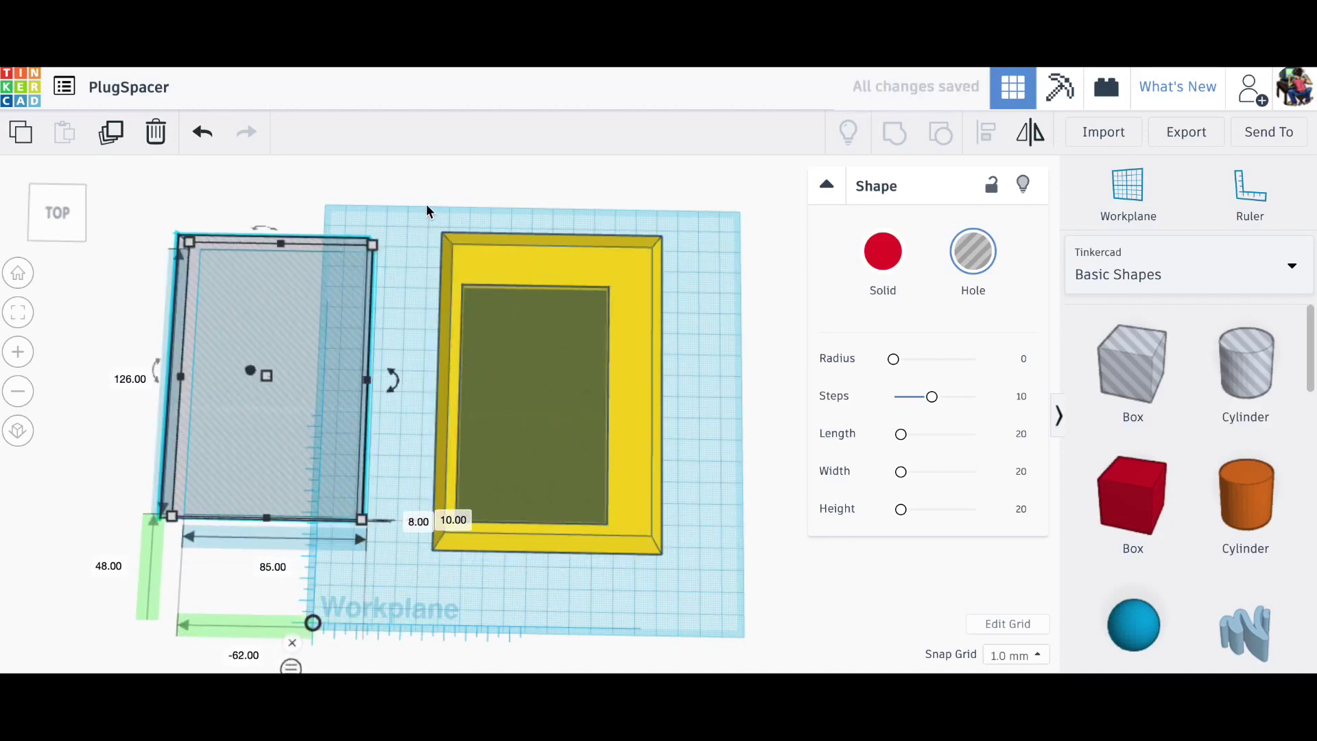
Centre the cutout box on the frame in width and length, then group them with Ctrl+G.
{"action": "left_click_drag", "start_coordinate": [581, 412], "coordinate": [730, 308]}
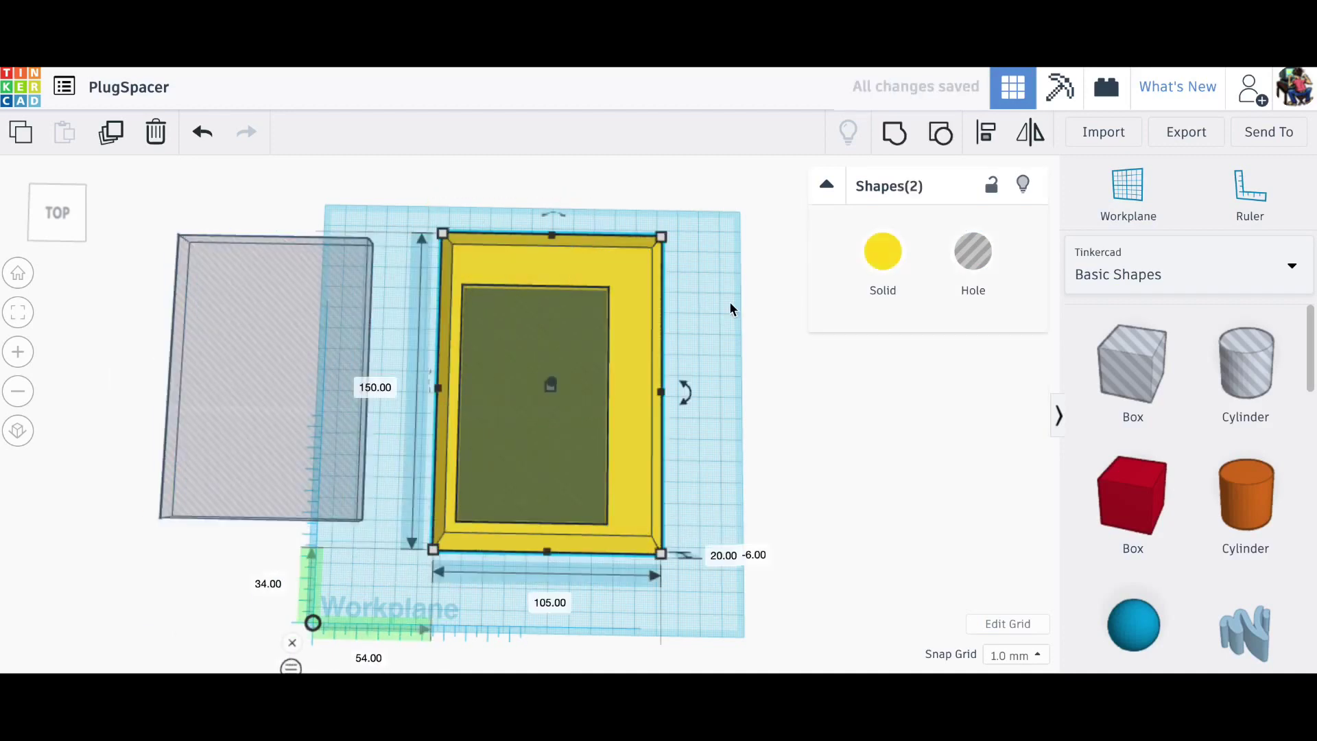
{"action": "left_click", "coordinate": [989, 132]}
{"action": "left_click", "coordinate": [546, 577]}
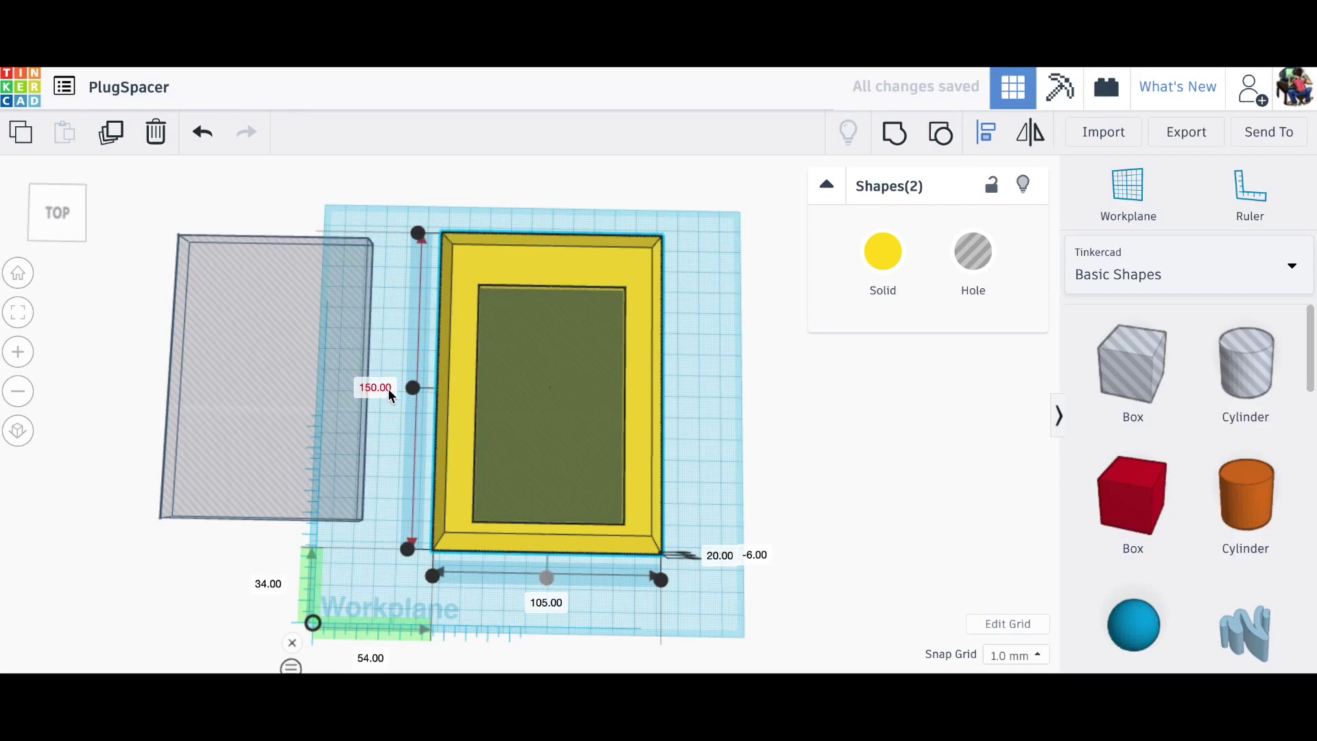
{"action": "left_click", "coordinate": [413, 388]}
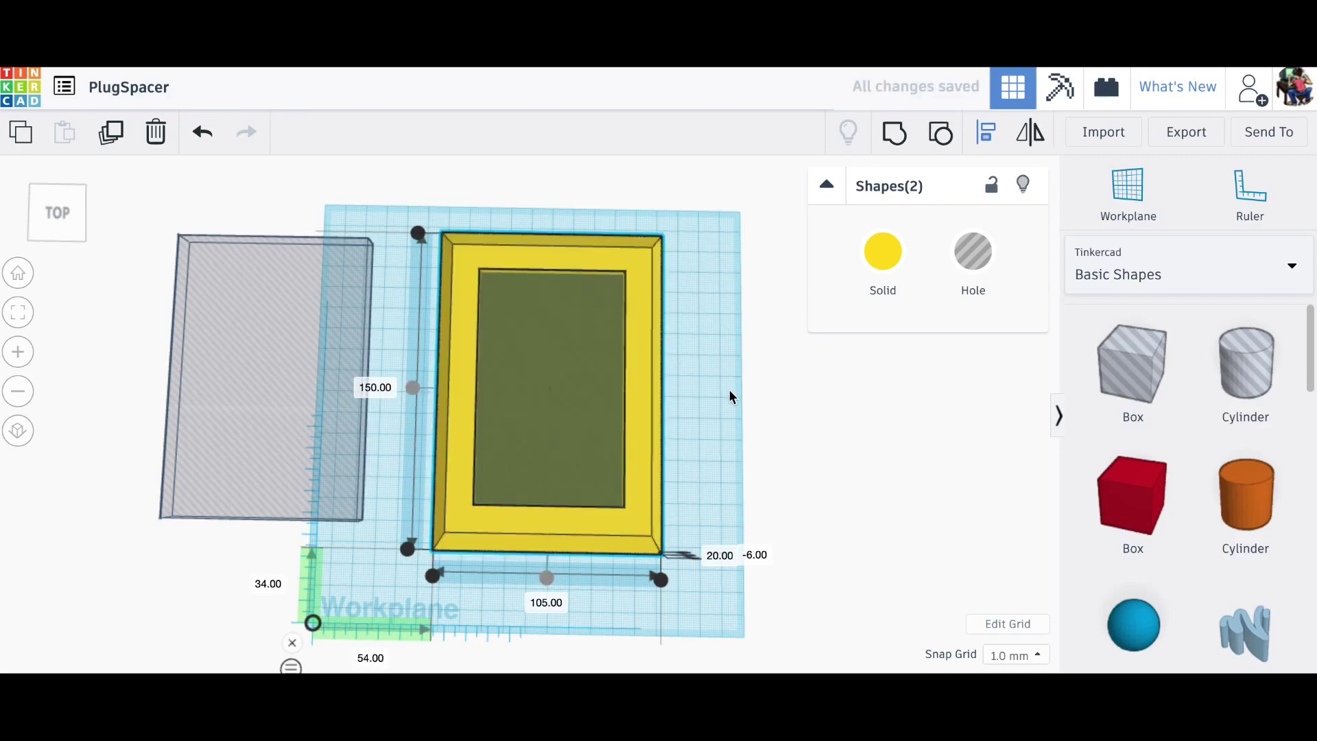
{"action": "right_click_drag", "start_coordinate": [730, 397], "coordinate": [567, 316]}
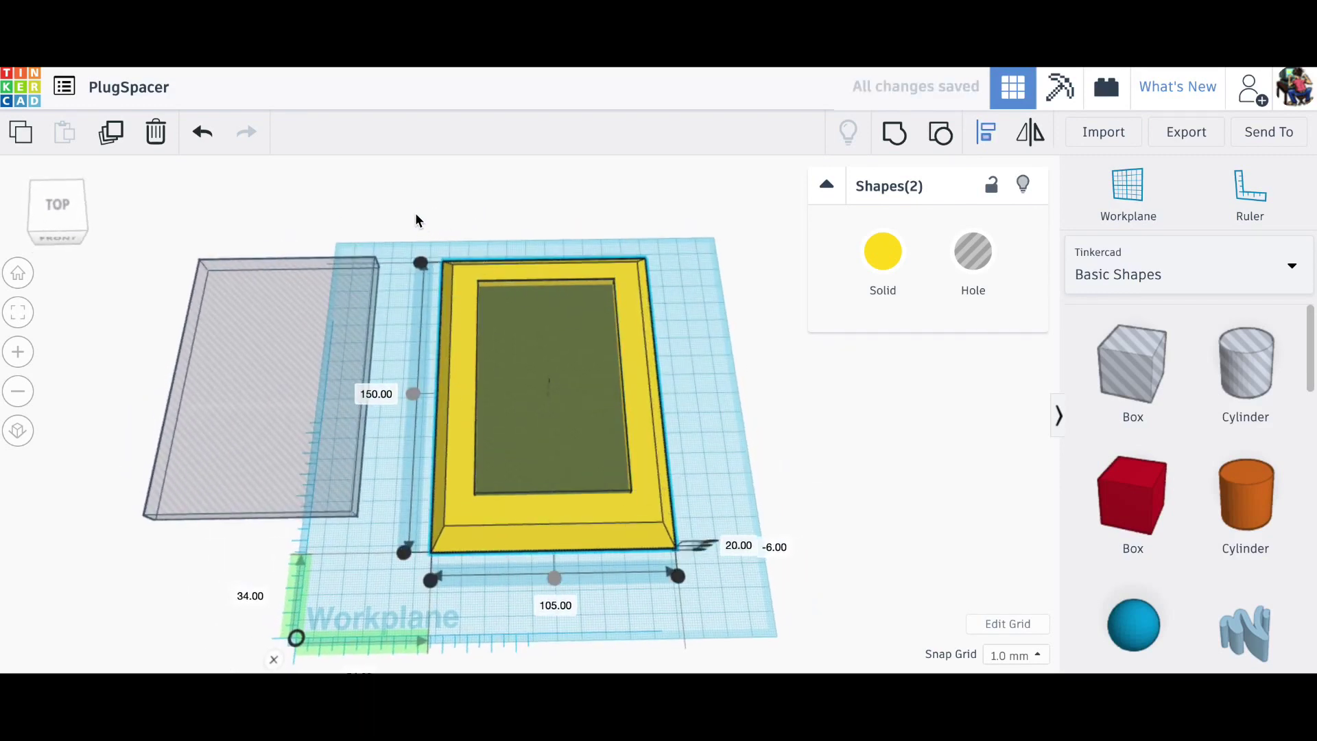
{"action": "key", "text": "Escape"}
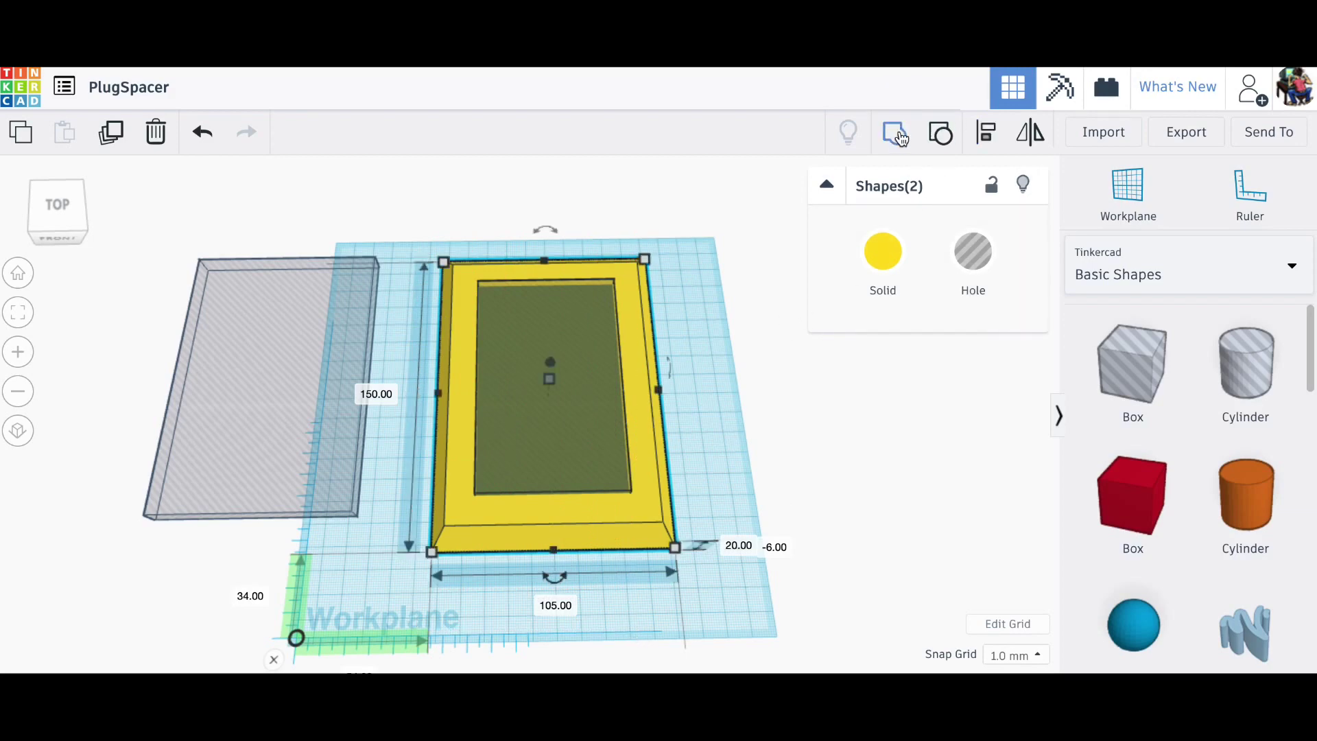
{"action": "key", "text": "ctrl+g"}
Place the grey hole box onto the frame and centre it with Align.
{"action": "right_click_drag", "start_coordinate": [710, 332], "coordinate": [714, 285]}
{"action": "left_click_drag", "start_coordinate": [259, 396], "coordinate": [536, 383]}
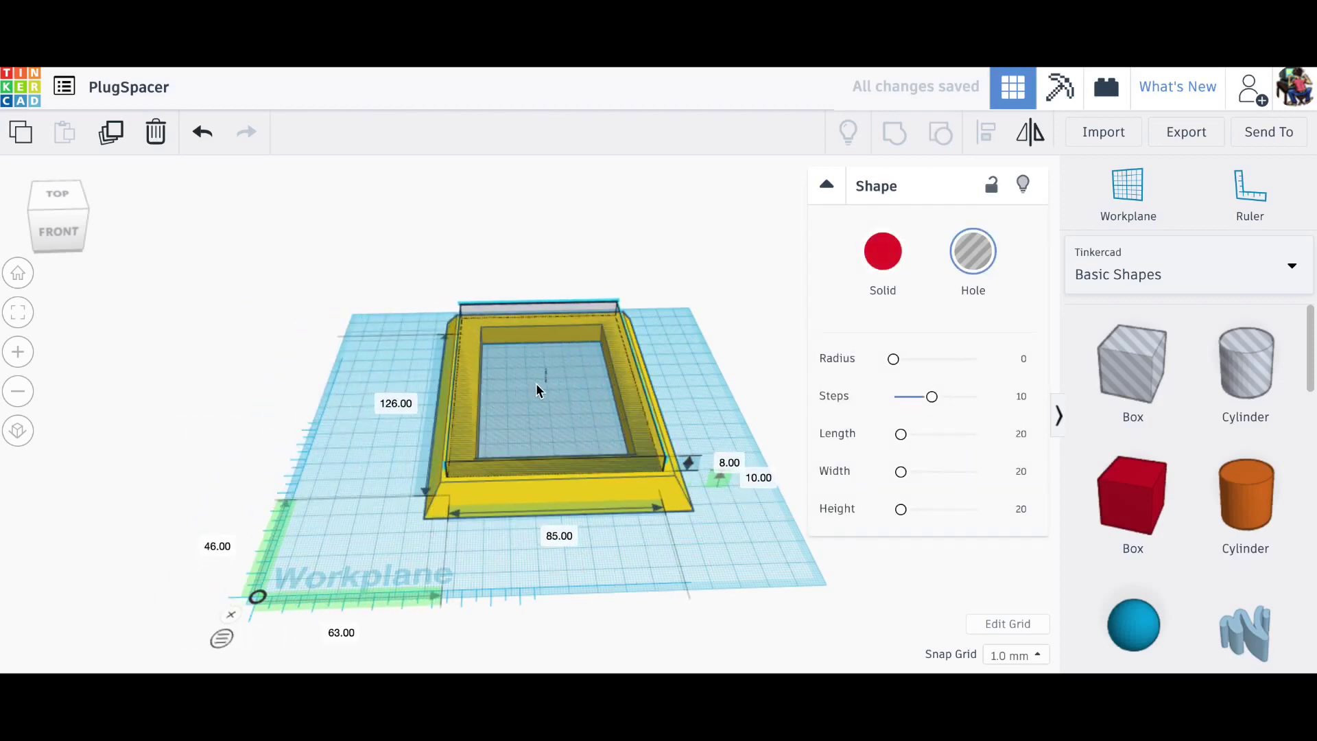
{"action": "right_click_drag", "start_coordinate": [328, 390], "coordinate": [331, 465]}
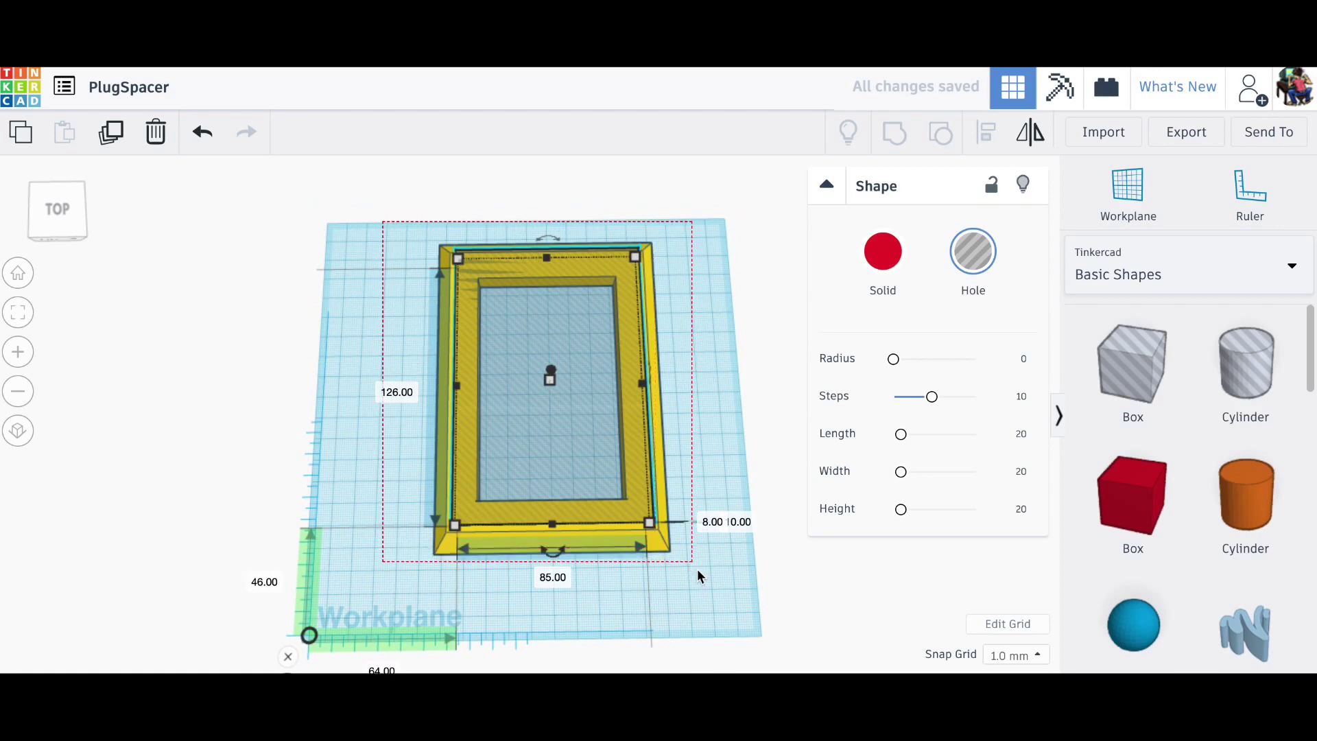
{"action": "key", "text": "ctrl+a"}
{"action": "left_click", "coordinate": [993, 134]}
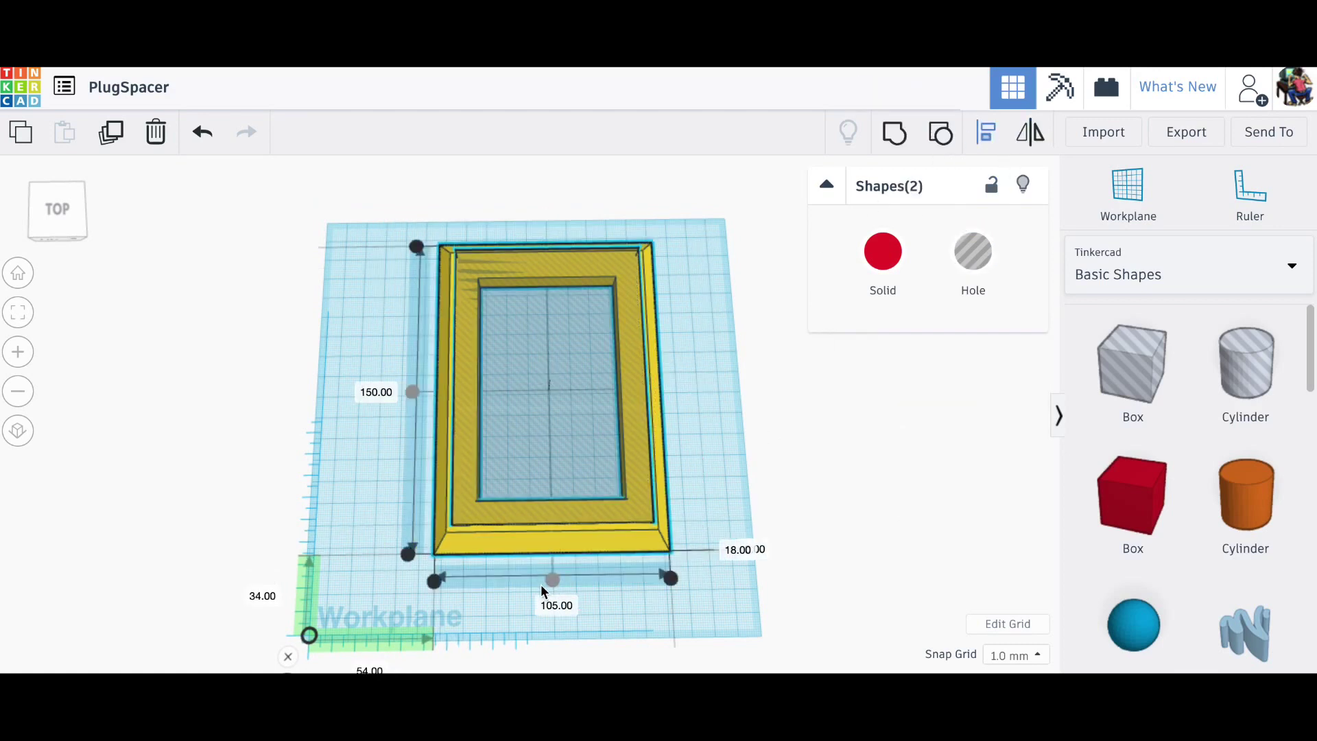
{"action": "left_click", "coordinate": [397, 401]}
Raise the hole box toward the frame's top and group it in to form the stepped recess.
{"action": "right_click_drag", "start_coordinate": [397, 401], "coordinate": [713, 328]}
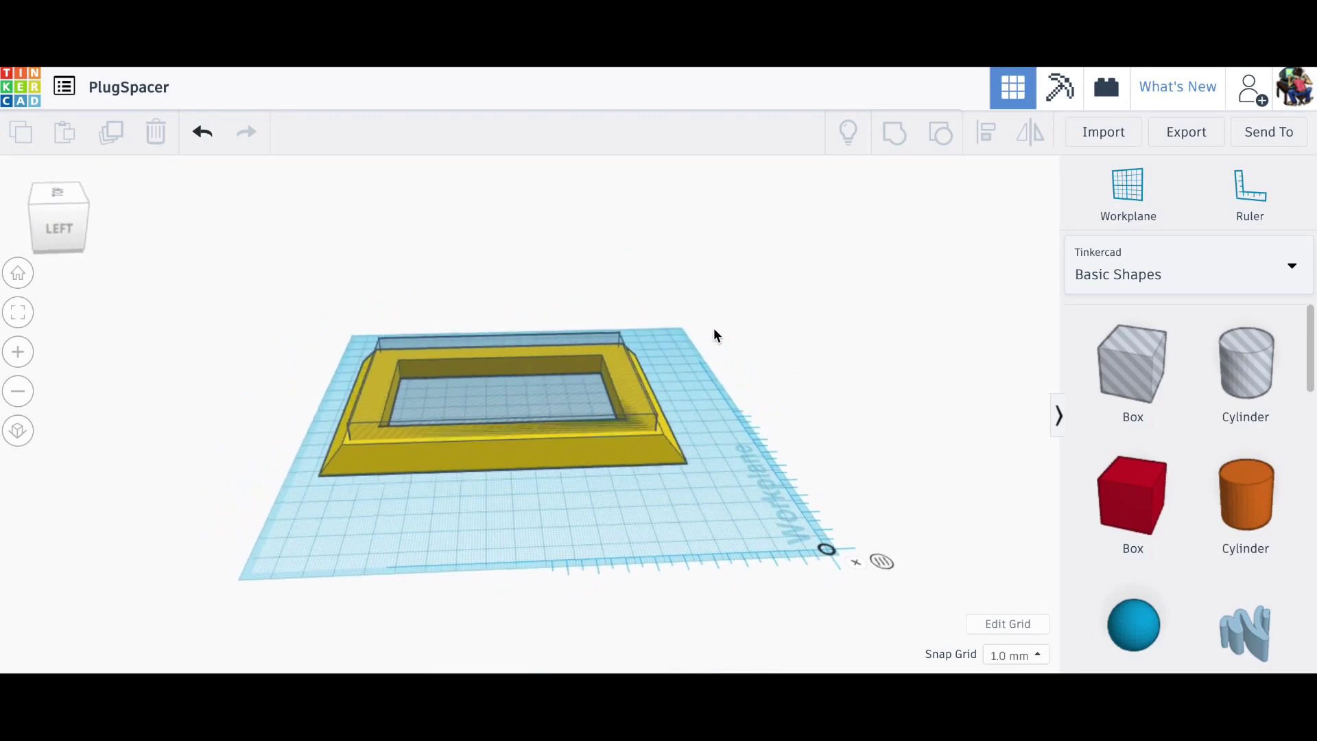
{"action": "left_click", "coordinate": [506, 376]}
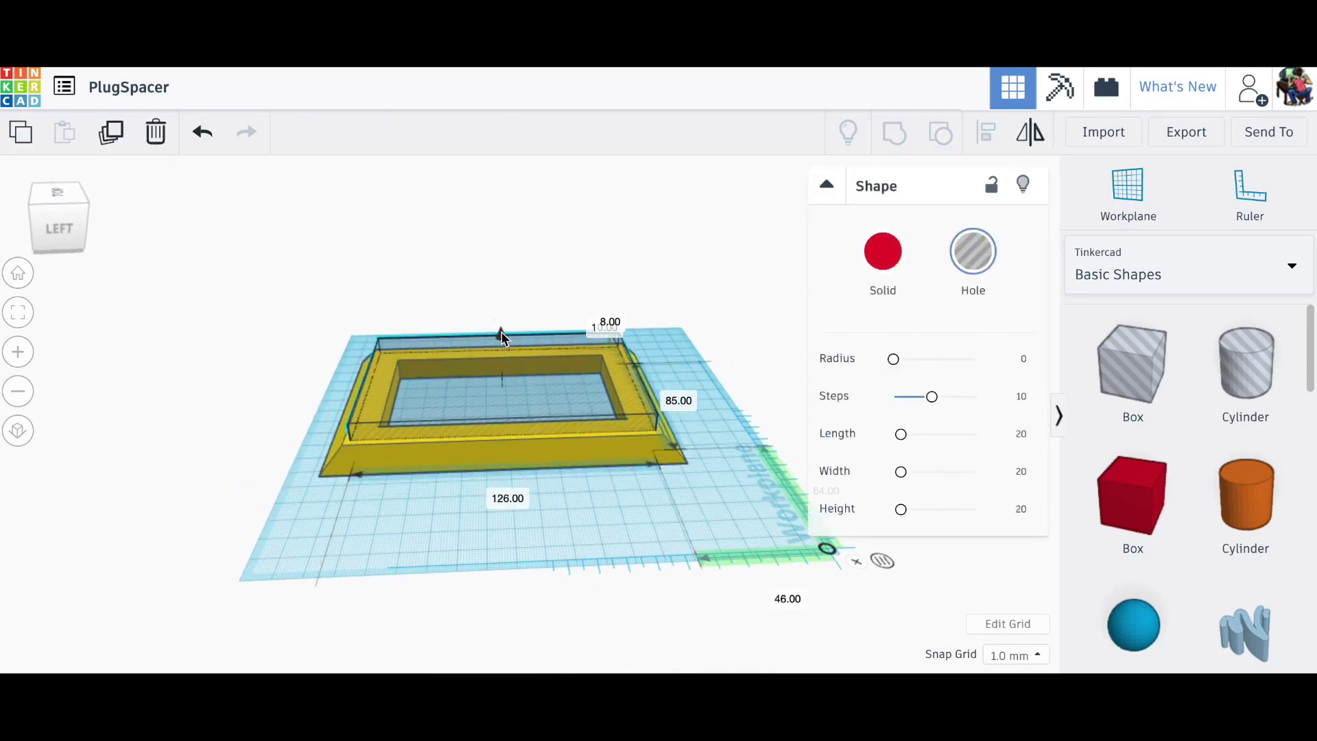
{"action": "left_click_drag", "start_coordinate": [501, 336], "coordinate": [500, 337]}
{"action": "right_click_drag", "start_coordinate": [745, 422], "coordinate": [393, 506]}
{"action": "left_click_drag", "start_coordinate": [391, 227], "coordinate": [509, 399]}
{"action": "left_click", "coordinate": [890, 138]}
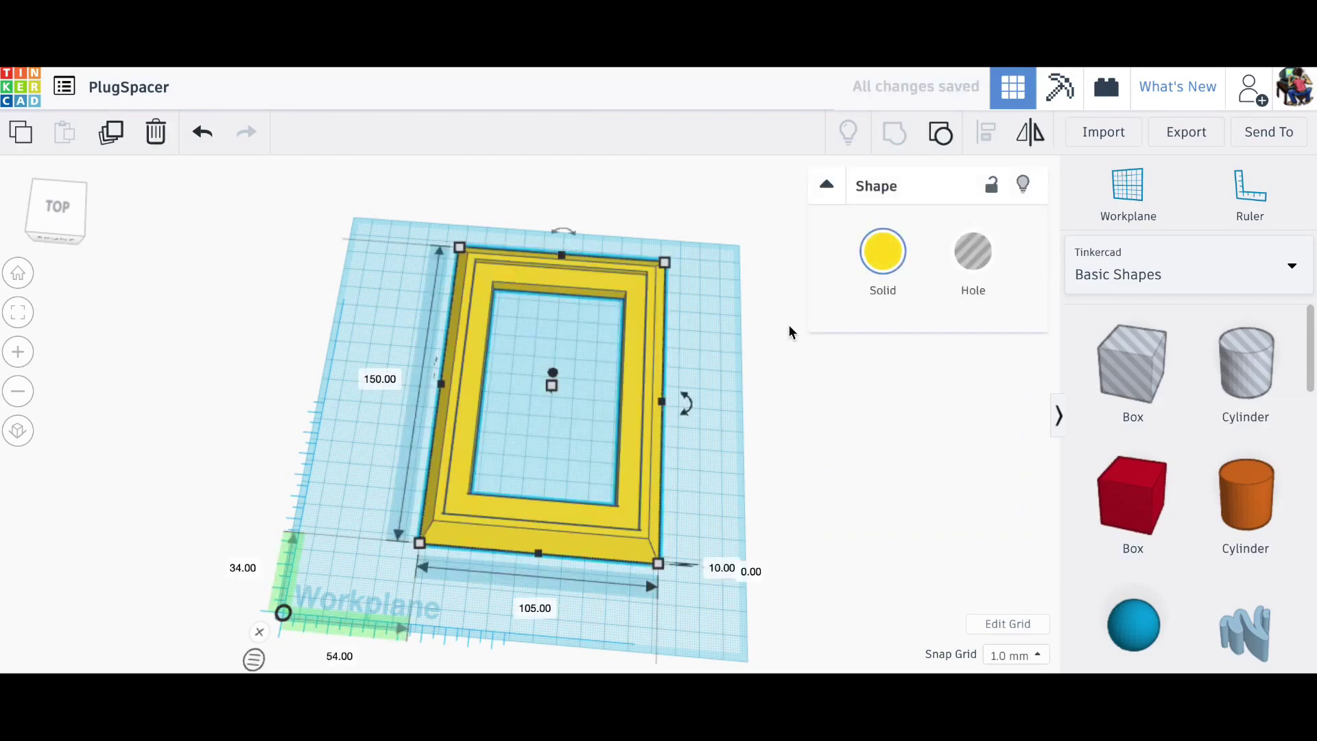
{"action": "mouse_move", "coordinate": [788, 312]}
{"action": "right_mouse_down"}
{"action": "mouse_move", "coordinate": [768, 388]}
{"action": "mouse_move", "coordinate": [800, 323]}
{"action": "right_mouse_up"}
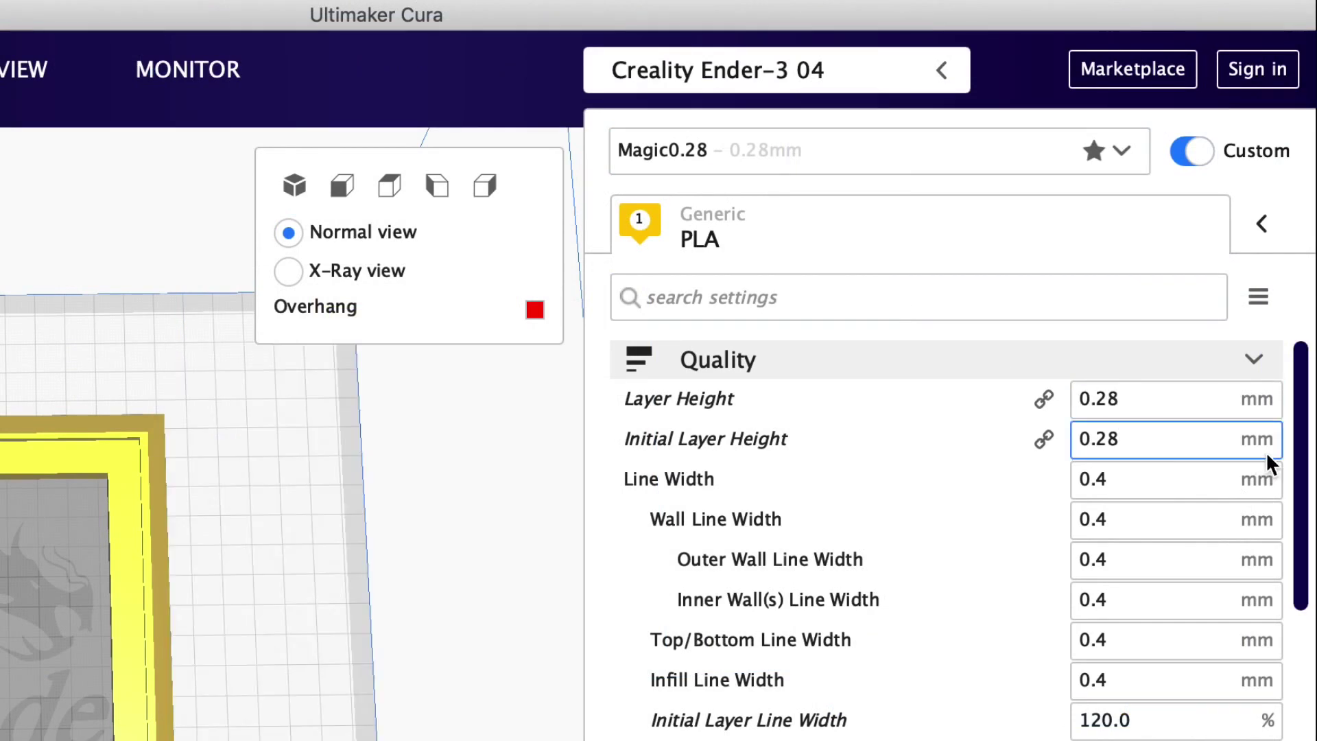
Check the 0.28 mm layer height and 10% infill, then step through the sliced layers in Preview.
{"action": "left_click_drag", "start_coordinate": [1306, 447], "coordinate": [1307, 603]}
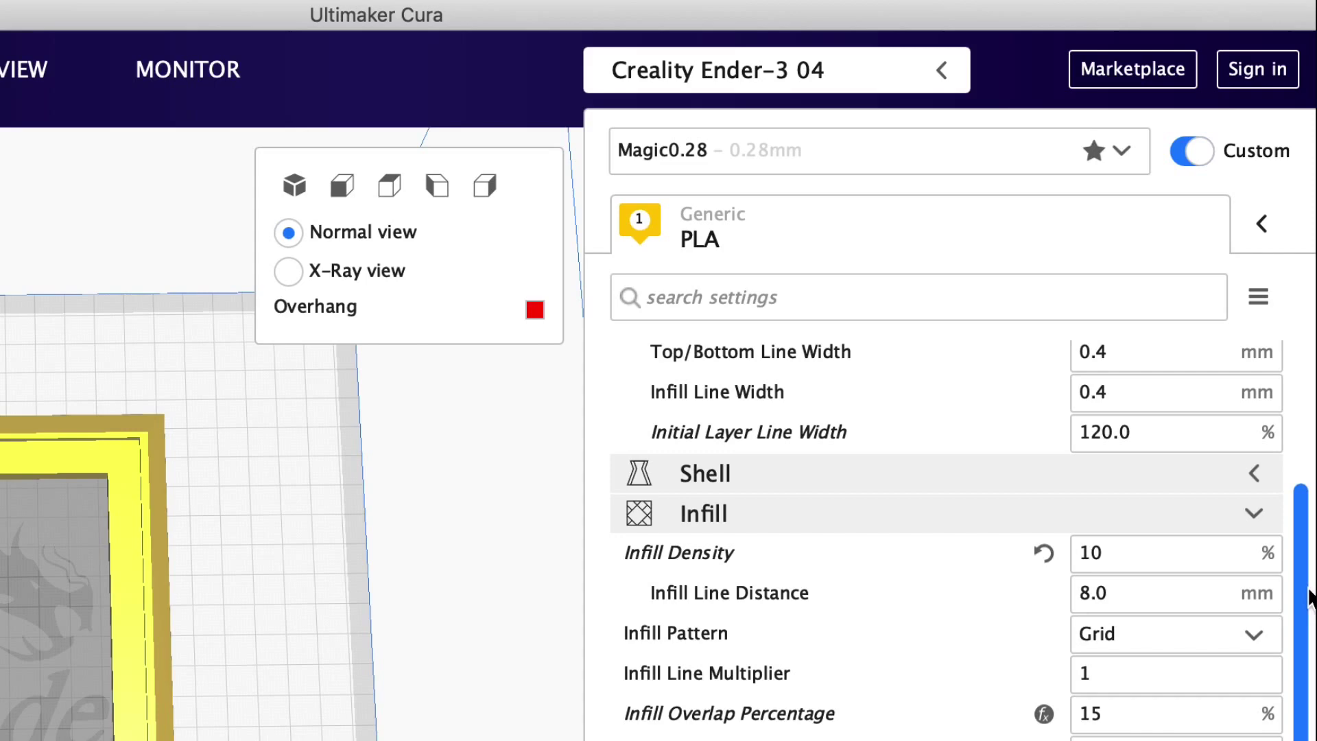
{"action": "mouse_move", "coordinate": [861, 548]}
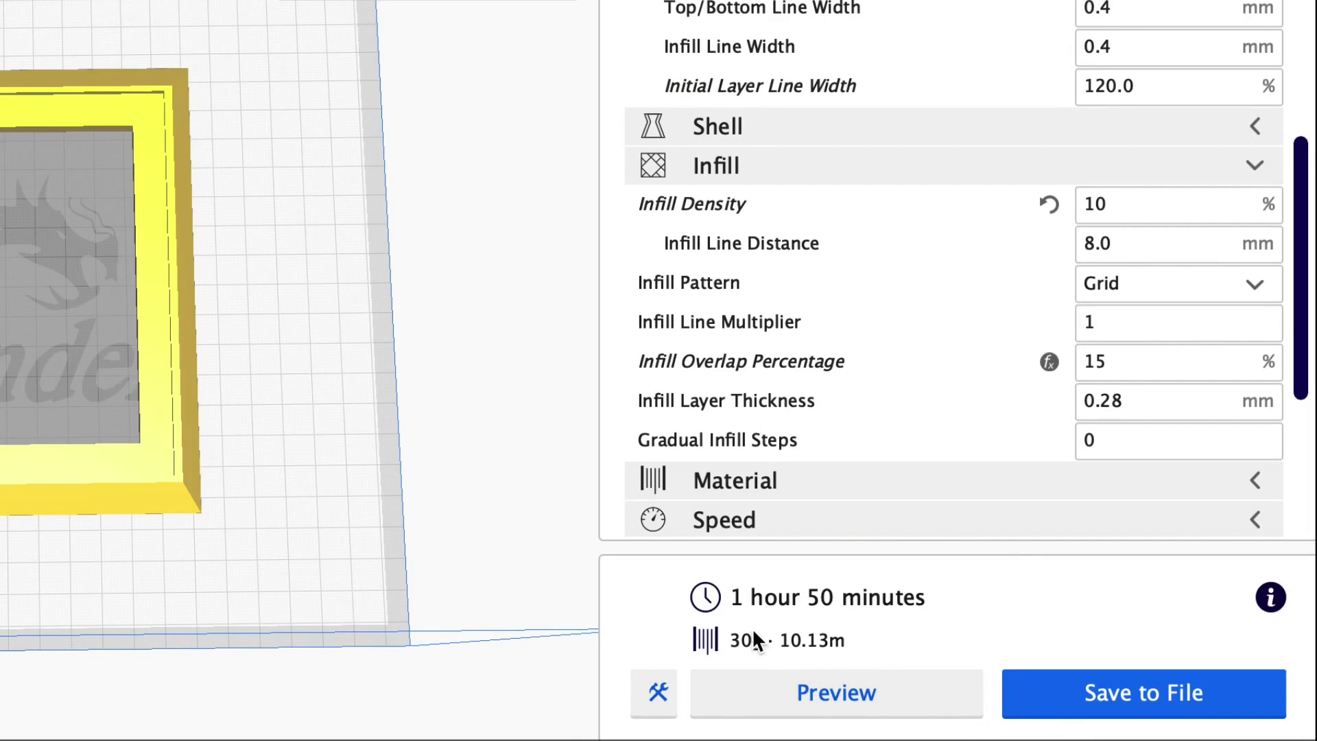
{"action": "left_click", "coordinate": [836, 696]}
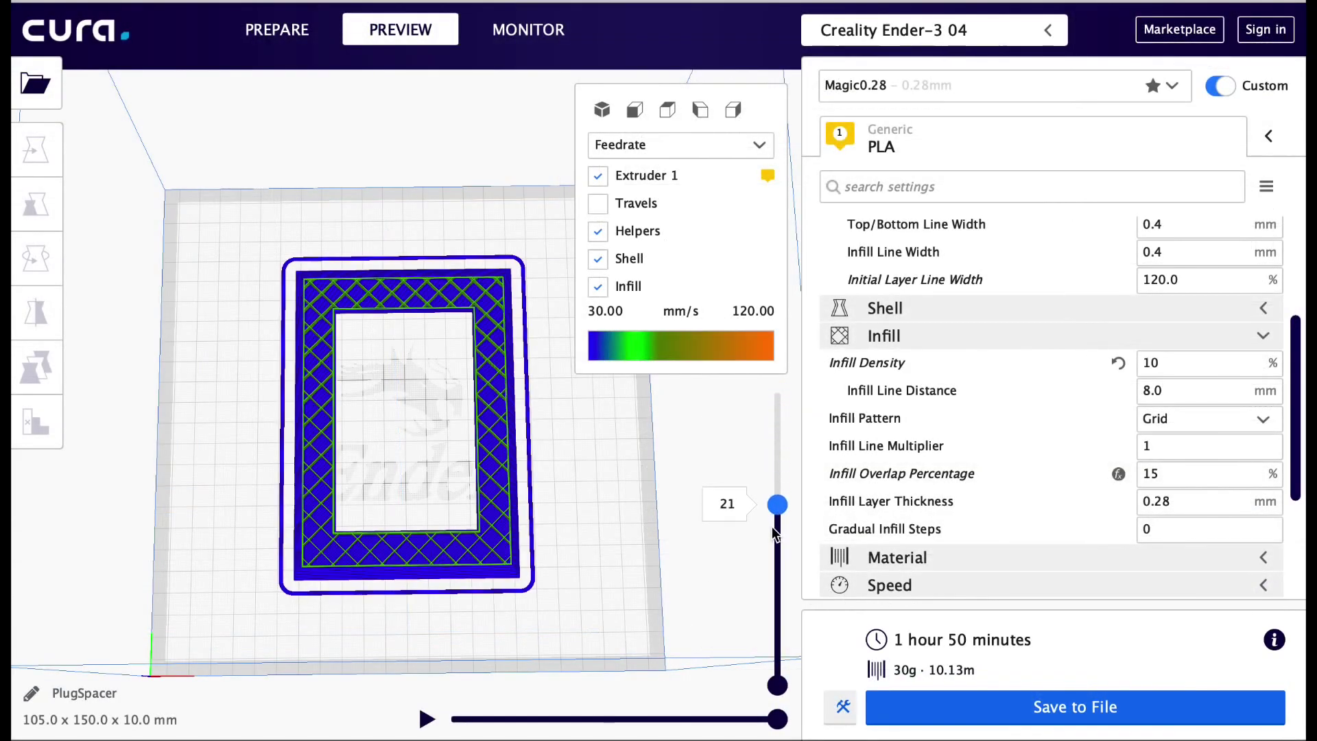
{"action": "left_click_drag", "start_coordinate": [774, 533], "coordinate": [774, 394]}
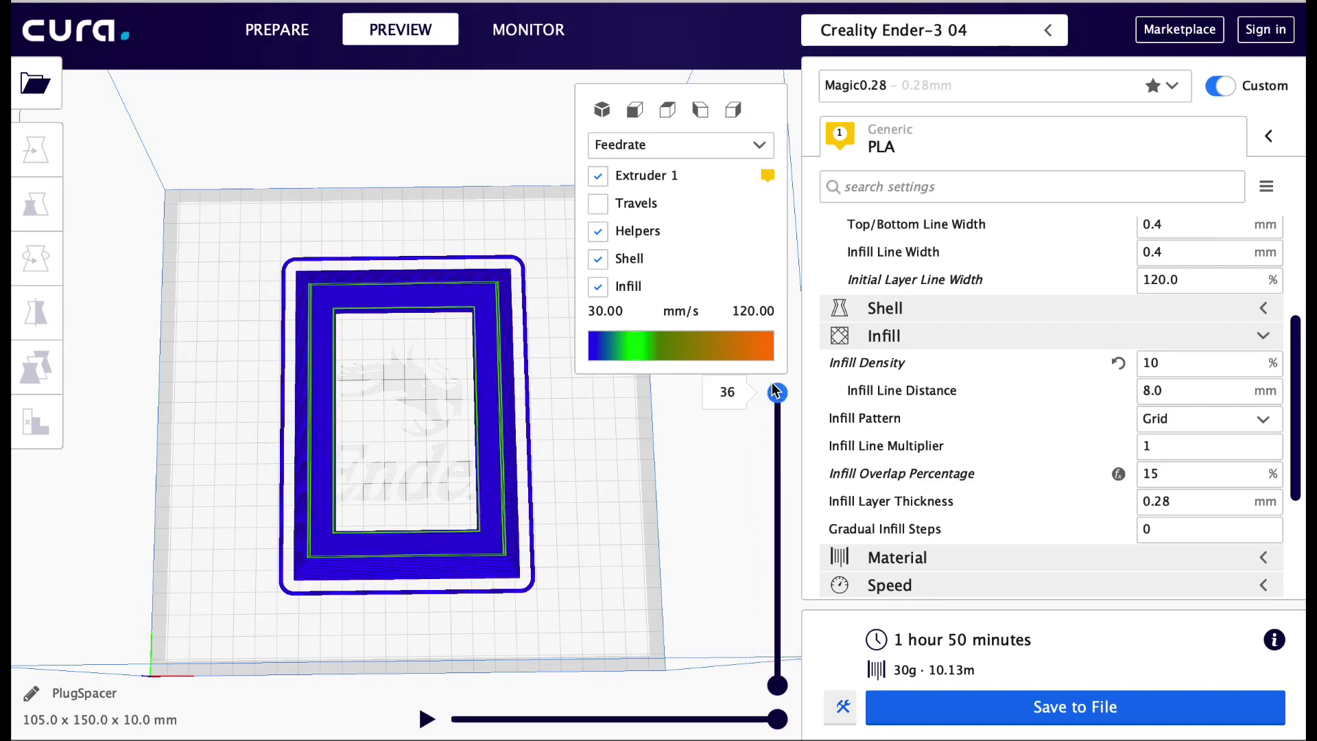